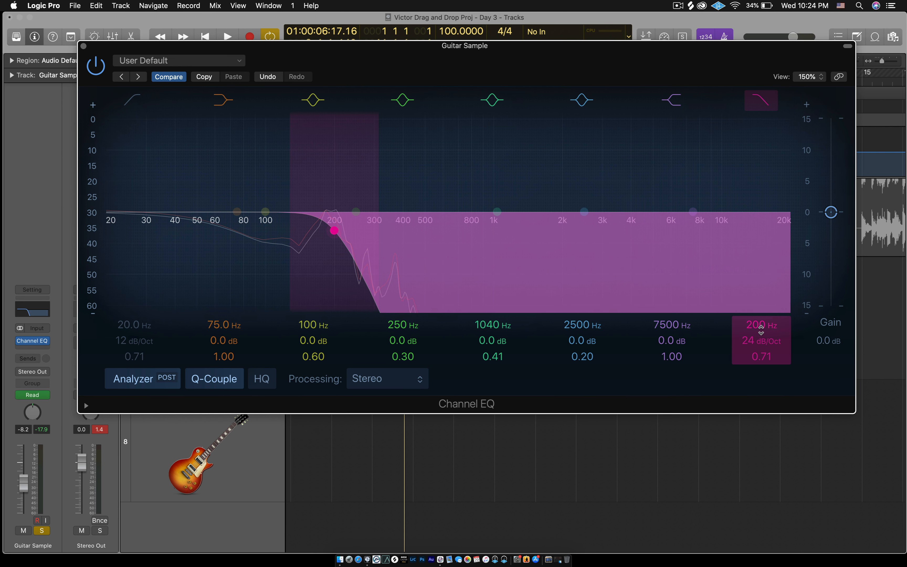
# Step: Show track automation and browse the Channel EQ parameters available for automation on the Guitar Sample track
pyautogui.click(84, 46)
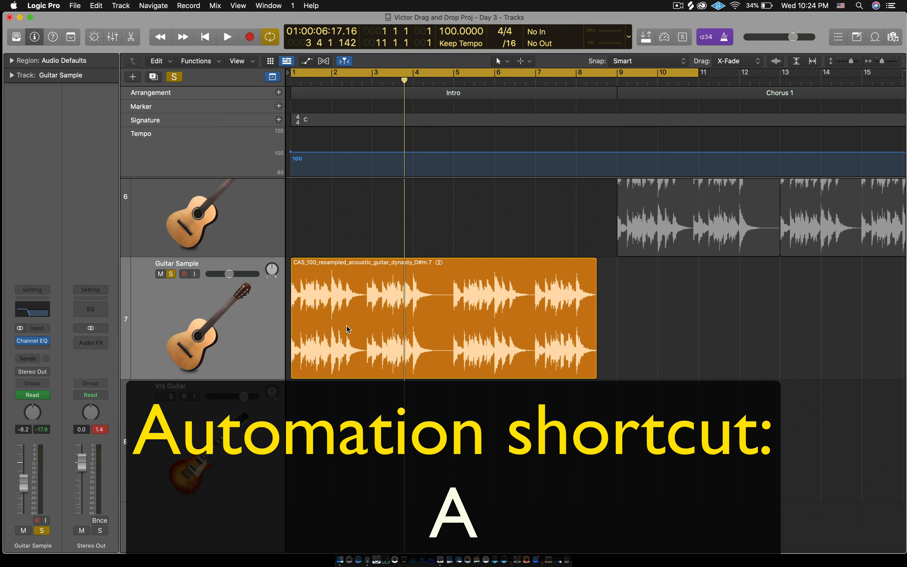
pyautogui.press('a')
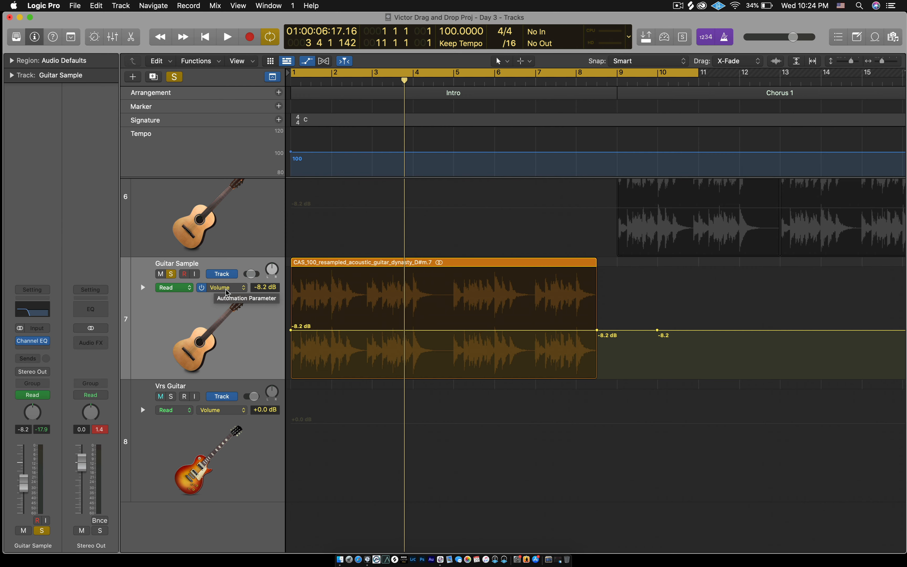
pyautogui.click(228, 292)
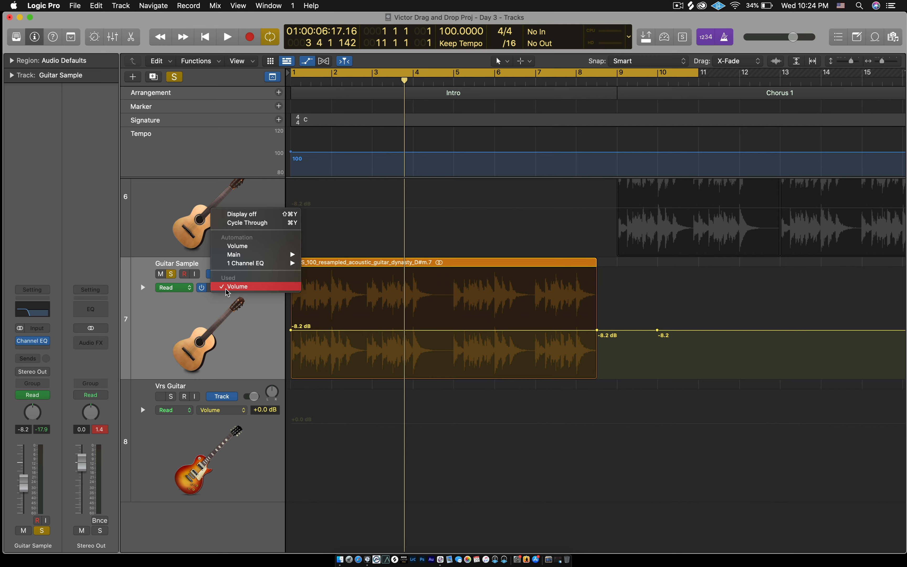
pyautogui.moveTo(232, 264)
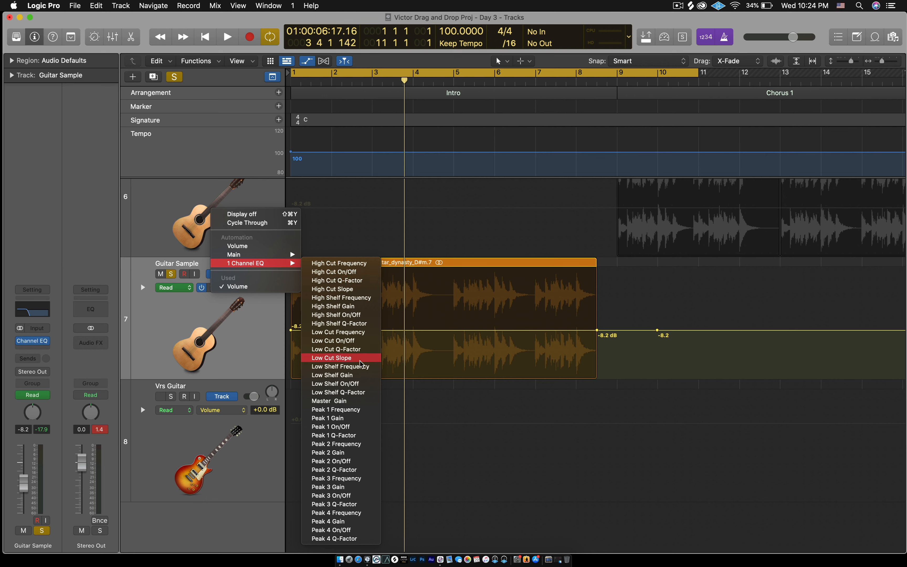
pyautogui.click(189, 333)
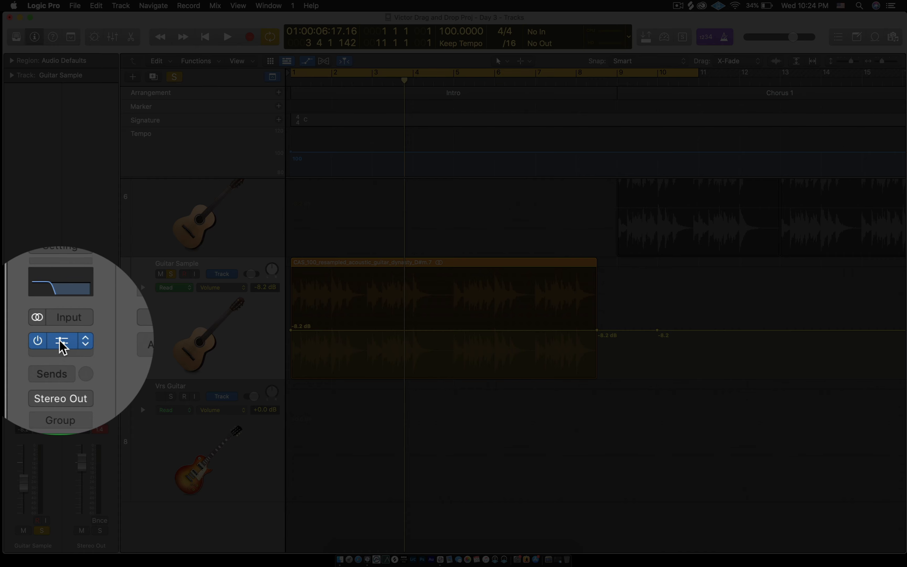
# Step: Review the Channel EQ on the Guitar Sample track and close it again
pyautogui.click(32, 341)
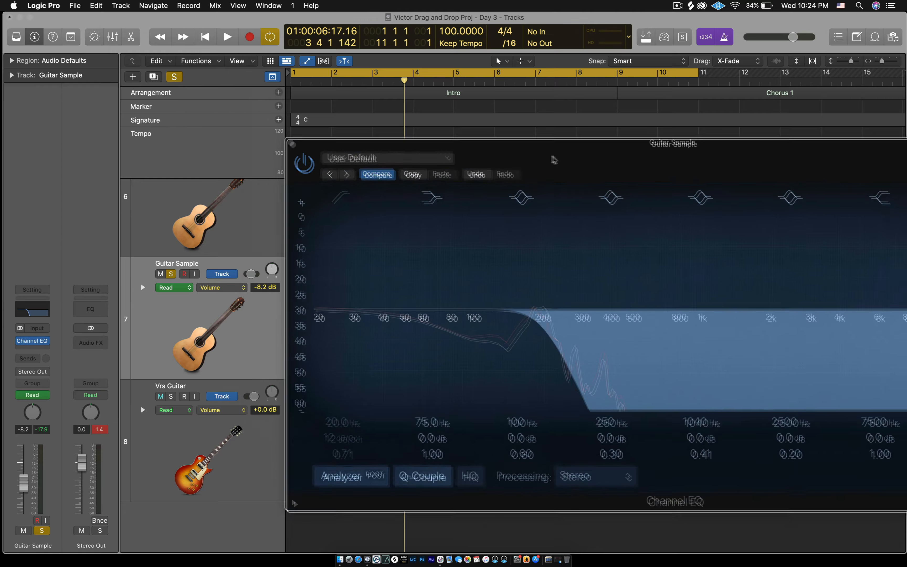
pyautogui.moveTo(552, 157); pyautogui.dragTo(552, 49)
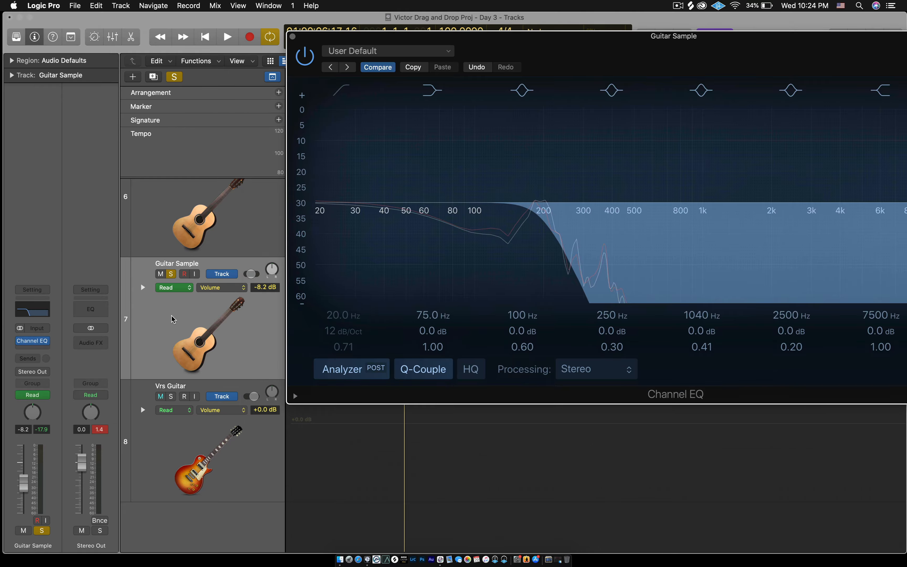
pyautogui.click(164, 338)
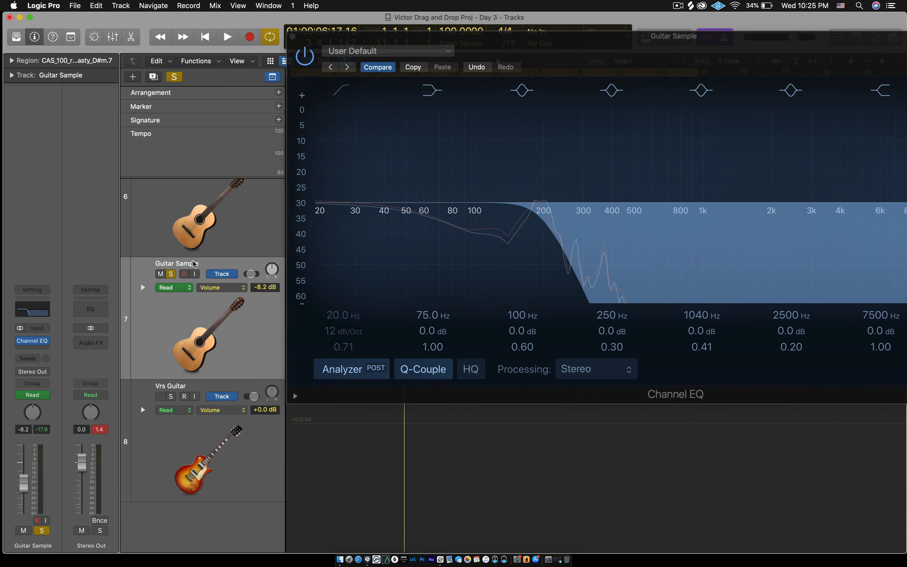
pyautogui.click(293, 37)
# Step: Rename the Guitar Sample track as "Guitar Sample EQd"
pyautogui.scroll(2, 224, 339)
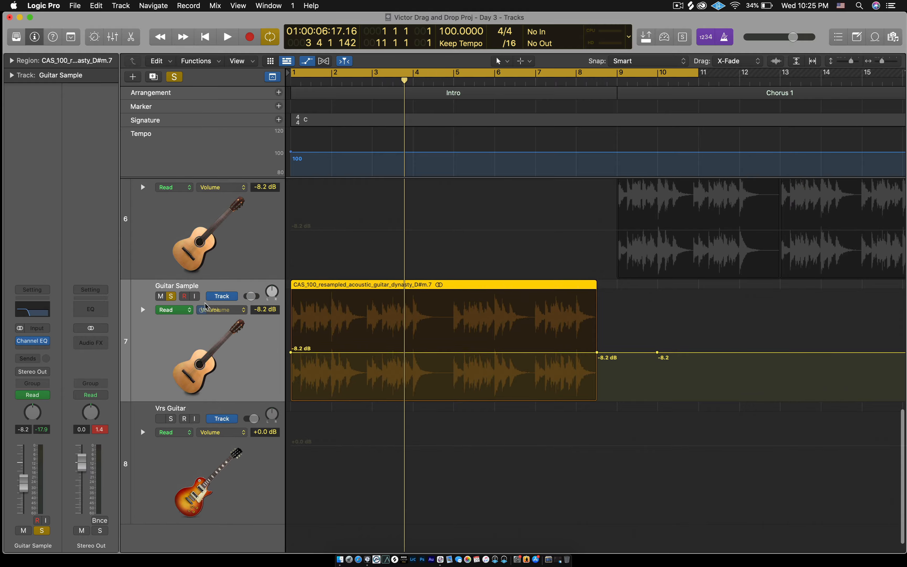
pyautogui.doubleClick(203, 292)
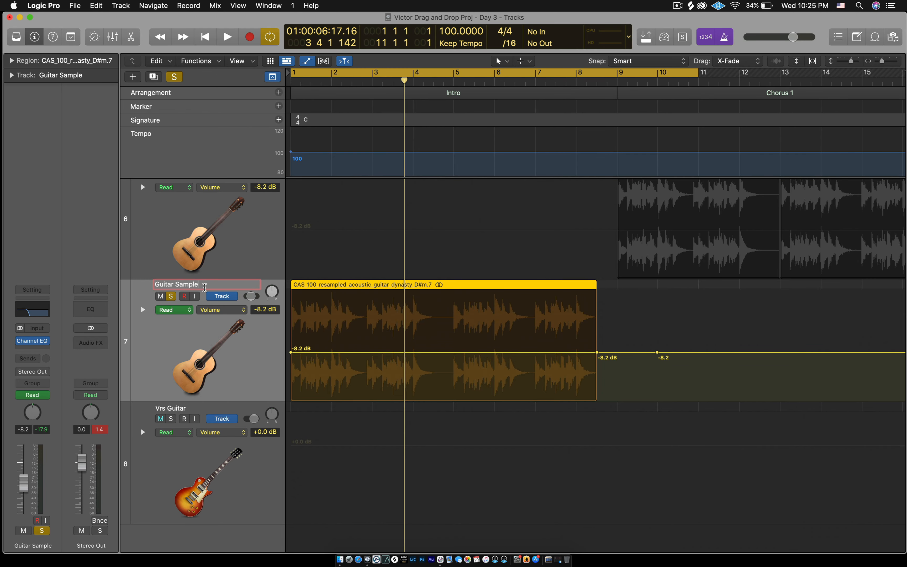
pyautogui.write('EQd')
pyautogui.press('Return')
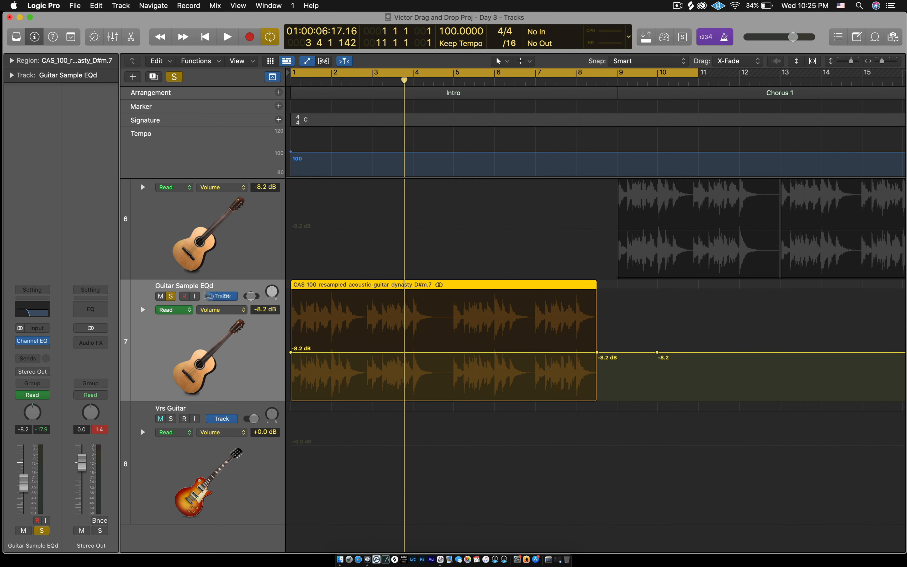
# Step: Set the automation mode of the Guitar Sample EQd track to Write and accept the warning
pyautogui.moveTo(200, 308)
pyautogui.click(142, 310)
pyautogui.click(143, 310)
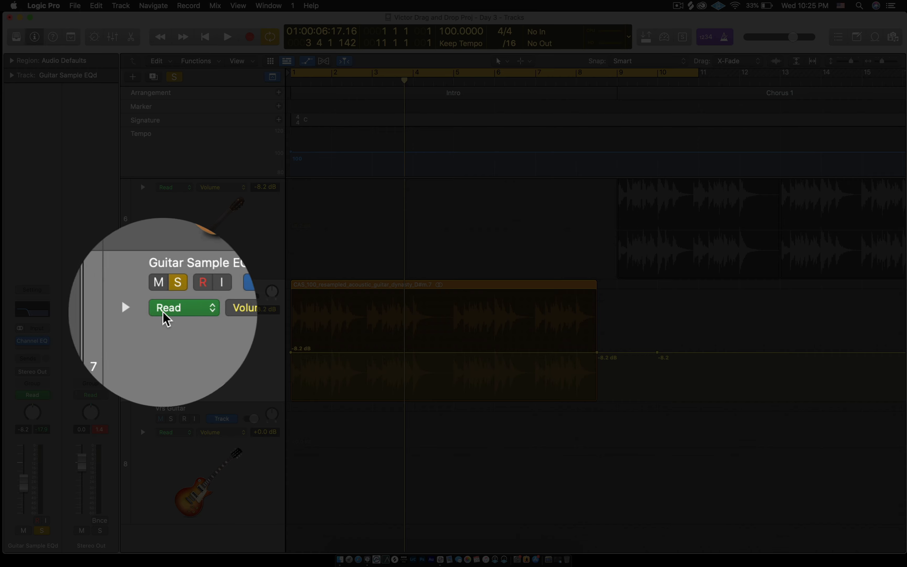
pyautogui.click(178, 312)
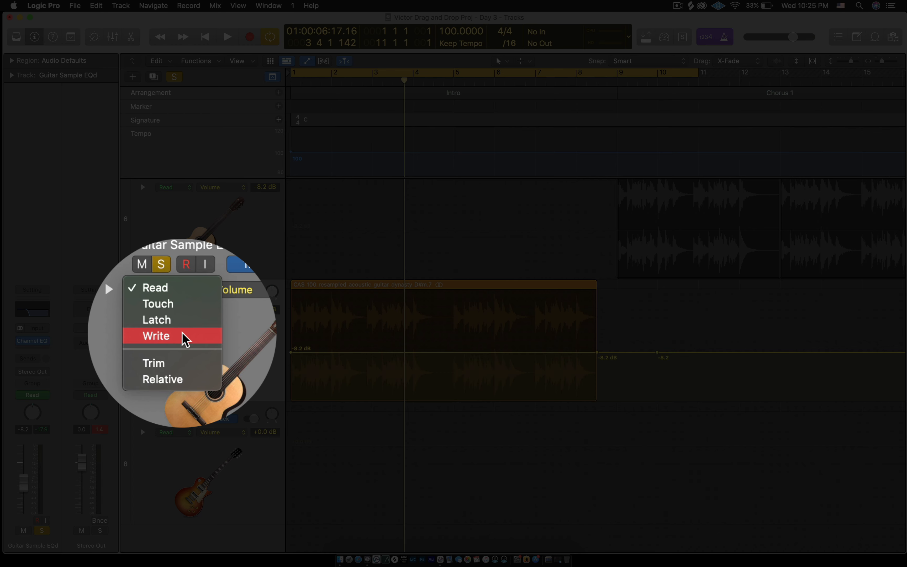
pyautogui.click(183, 337)
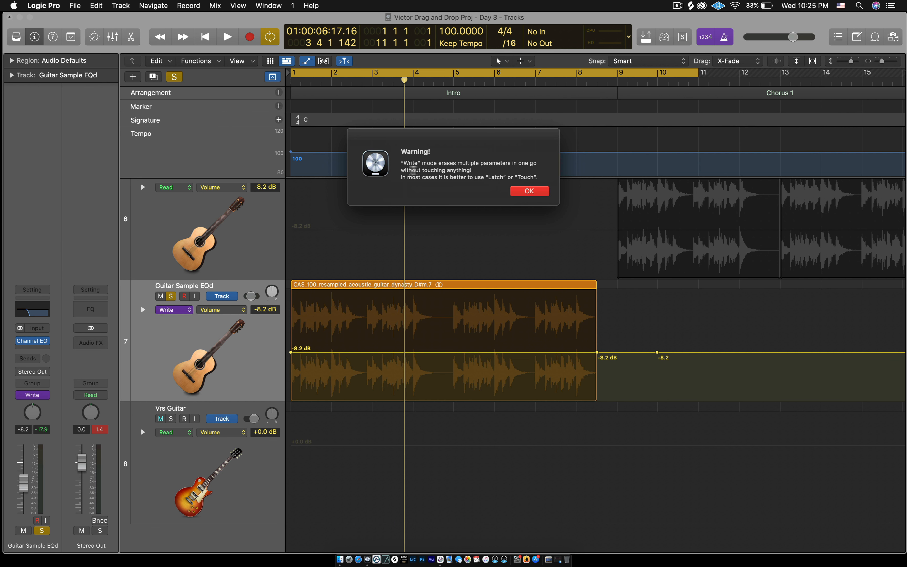
pyautogui.click(528, 191)
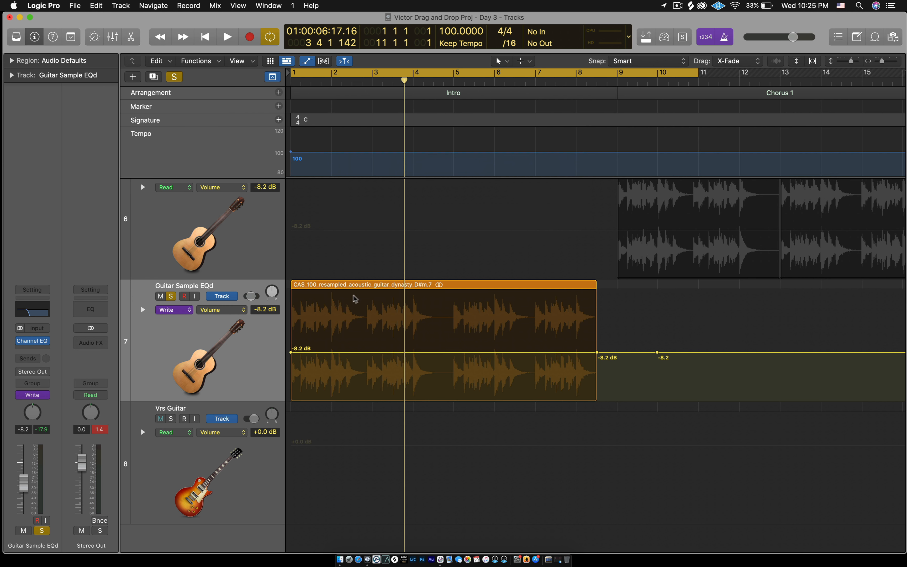
# Step: Raise the high cut filter's Q to 0.79 at 200 Hz in the Guitar Sample EQd track's Channel EQ
pyautogui.click(32, 341)
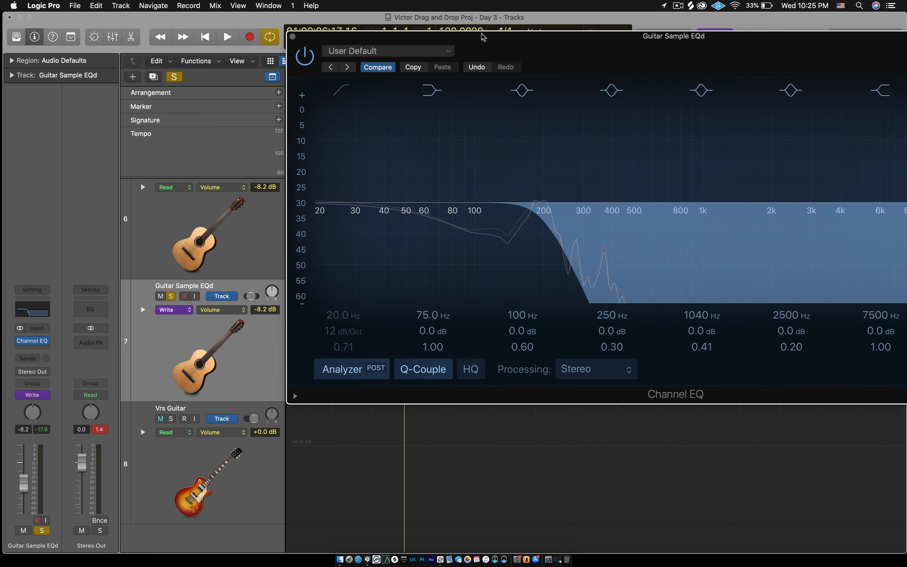
pyautogui.moveTo(484, 36); pyautogui.dragTo(263, 24)
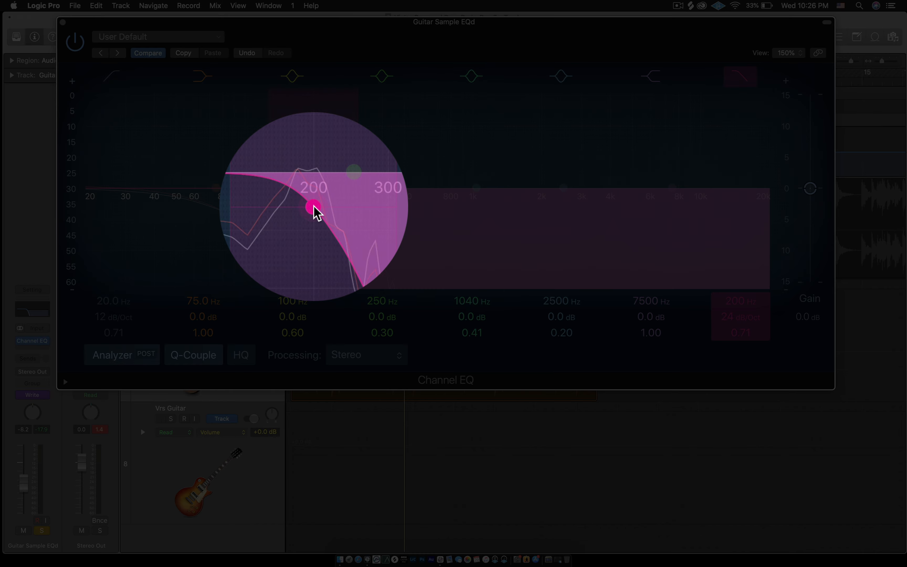
pyautogui.moveTo(317, 214)
pyautogui.mouseDown()
pyautogui.moveTo(376, 212)
pyautogui.moveTo(316, 207)
pyautogui.mouseUp()
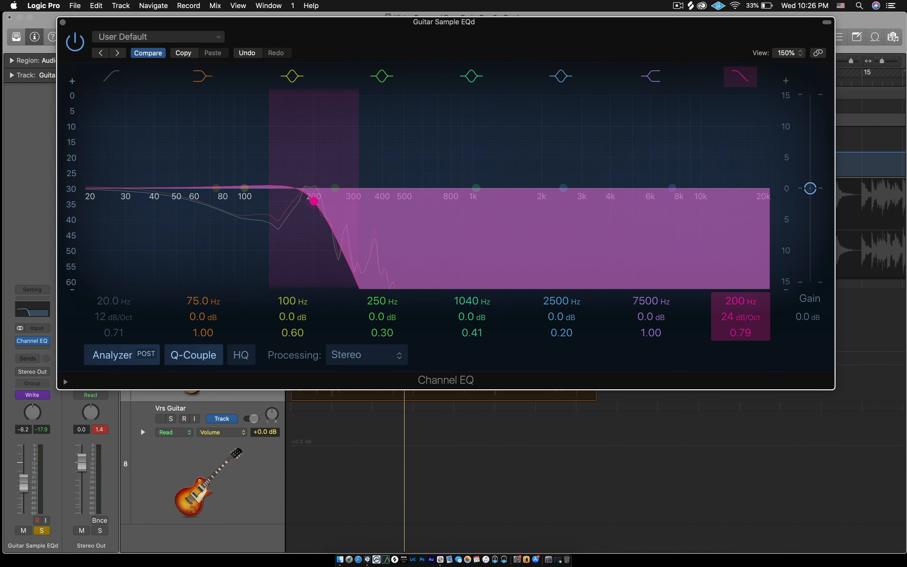
pyautogui.moveTo(314, 201)
pyautogui.mouseDown()
pyautogui.moveTo(242, 201)
pyautogui.moveTo(389, 201)
pyautogui.moveTo(313, 201)
pyautogui.mouseUp()
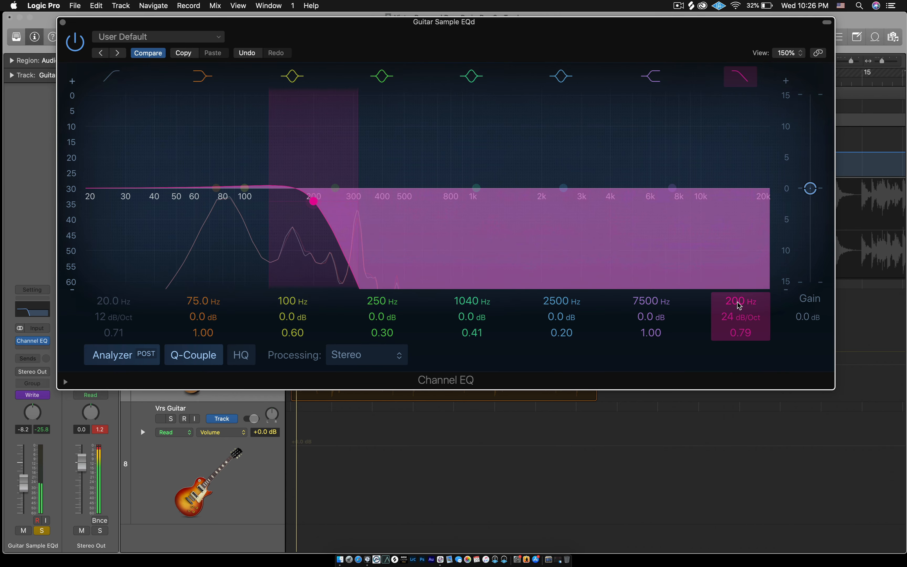
# Step: Record a high cut frequency sweep from 200 Hz through 6650 Hz to 10200 Hz during playback, then stop
pyautogui.moveTo(738, 306); pyautogui.dragTo(738, 248)
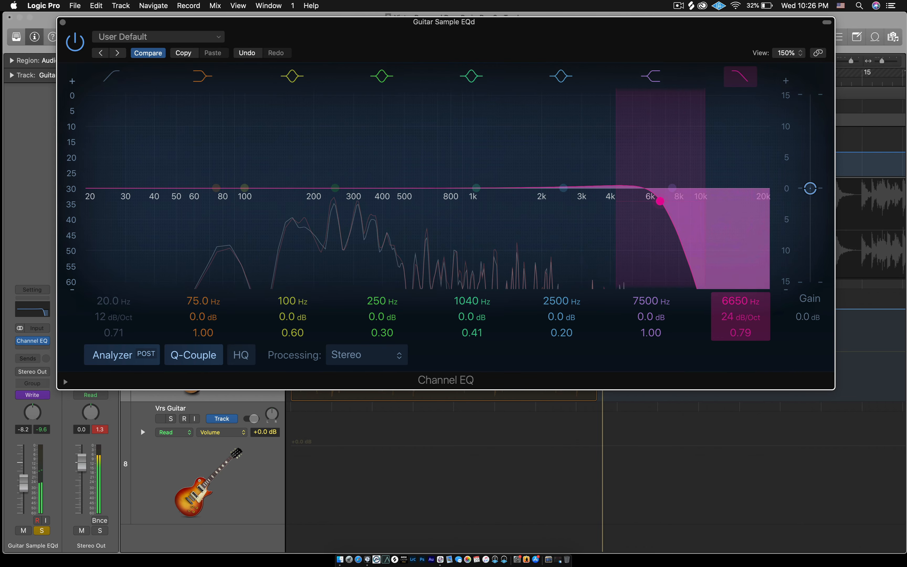
pyautogui.moveTo(739, 305); pyautogui.dragTo(734, 302)
pyautogui.press('space')
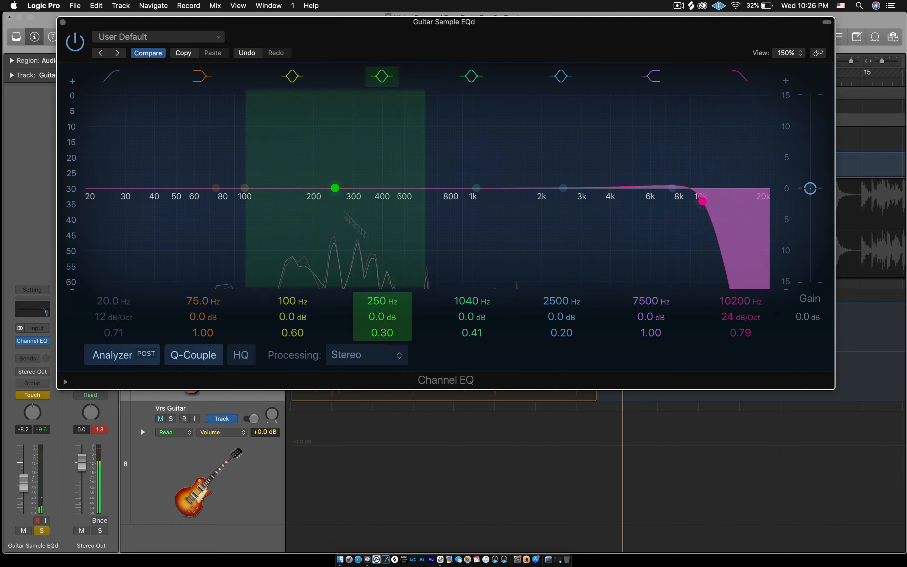
# Step: Play back the recorded high cut sweep in the Channel EQ, stop playback and close the plug-in
pyautogui.moveTo(278, 25)
pyautogui.mouseDown()
pyautogui.moveTo(283, 167)
pyautogui.moveTo(285, 34)
pyautogui.mouseUp()
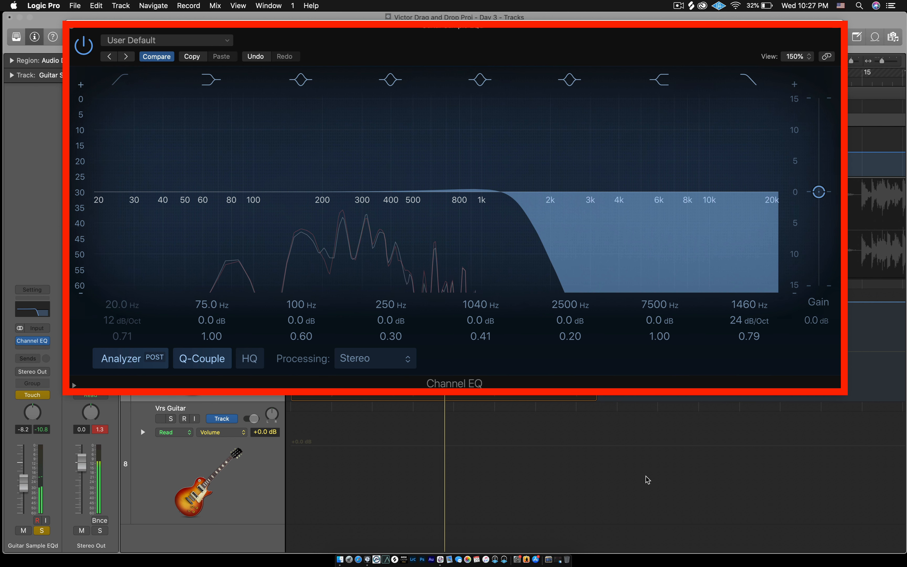
pyautogui.press('space')
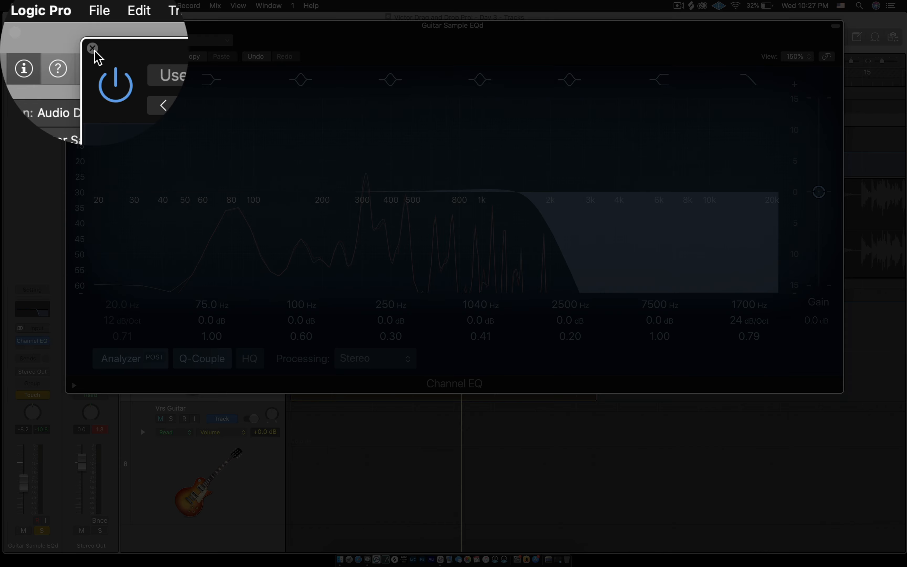
pyautogui.click(71, 26)
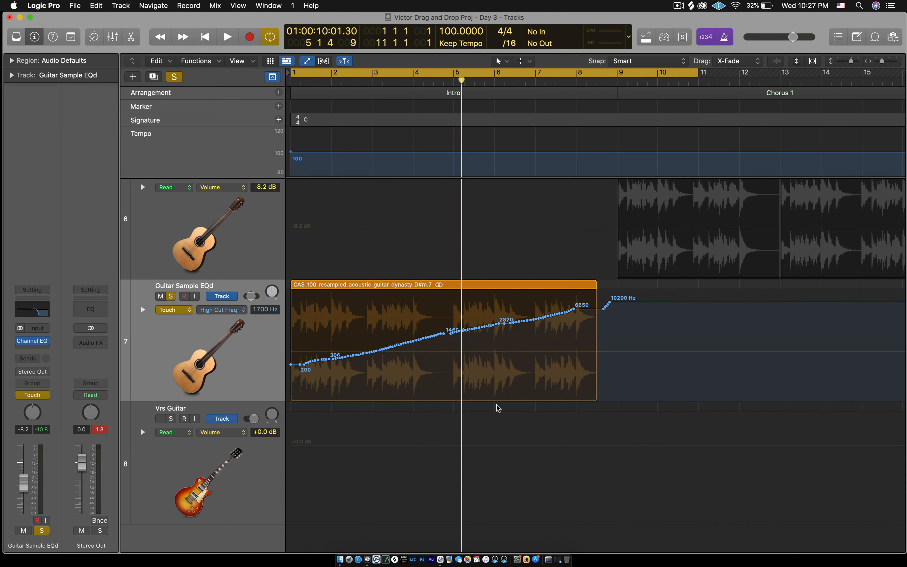
# Step: Examine the recorded High Cut Frequency curve on the Guitar Sample EQd track and where its parameter is listed under Channel EQ
pyautogui.scroll(6, 387, 364)
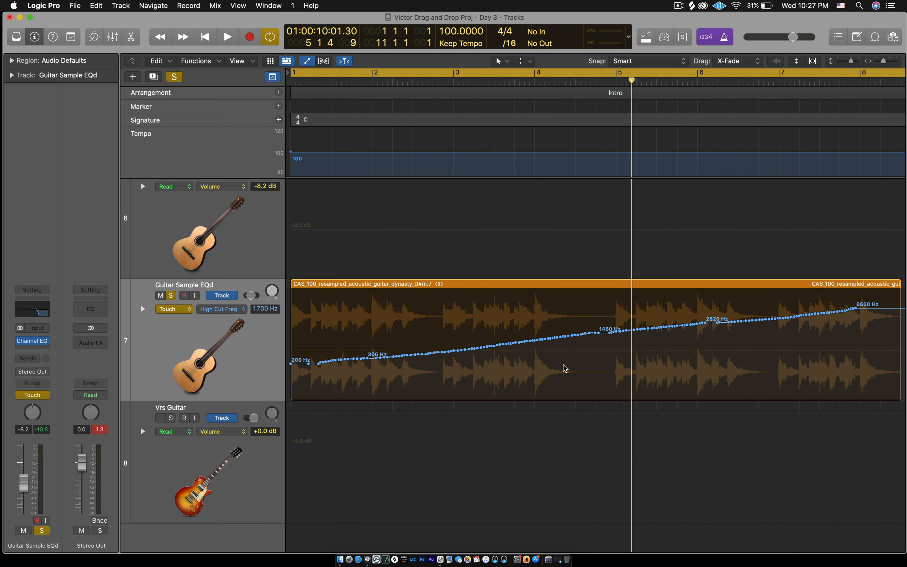
pyautogui.hscroll(1, 517, 370)
pyautogui.hscroll(-1, 517, 370)
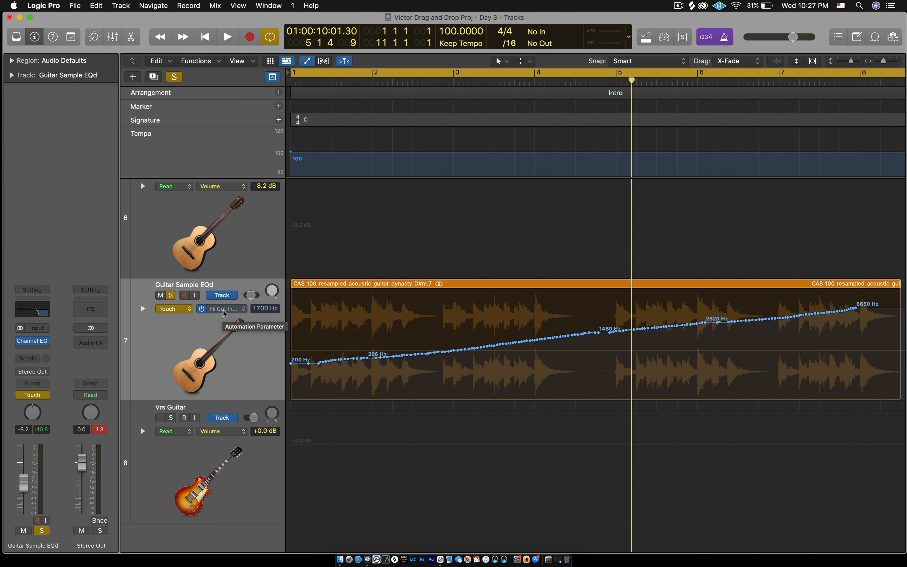
pyautogui.click(224, 312)
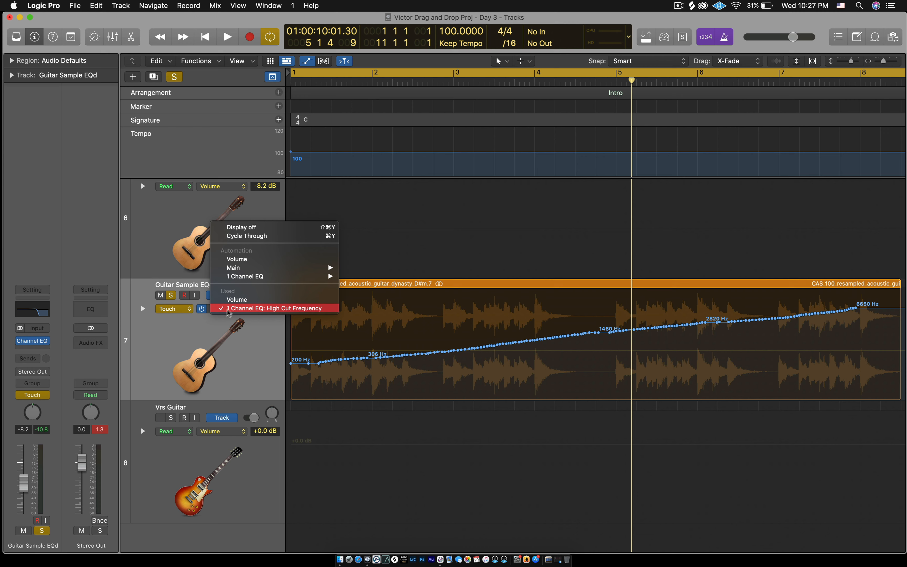
pyautogui.moveTo(242, 280)
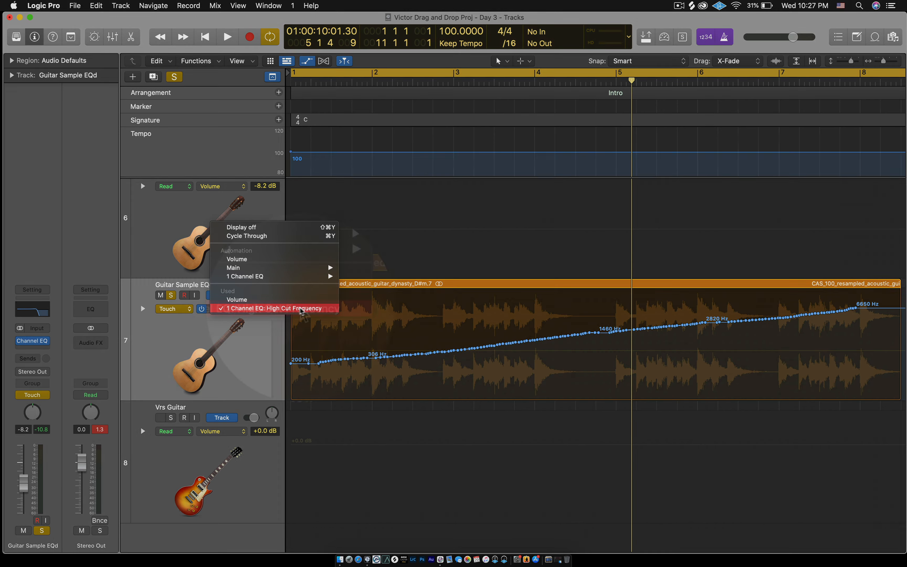
pyautogui.moveTo(322, 276)
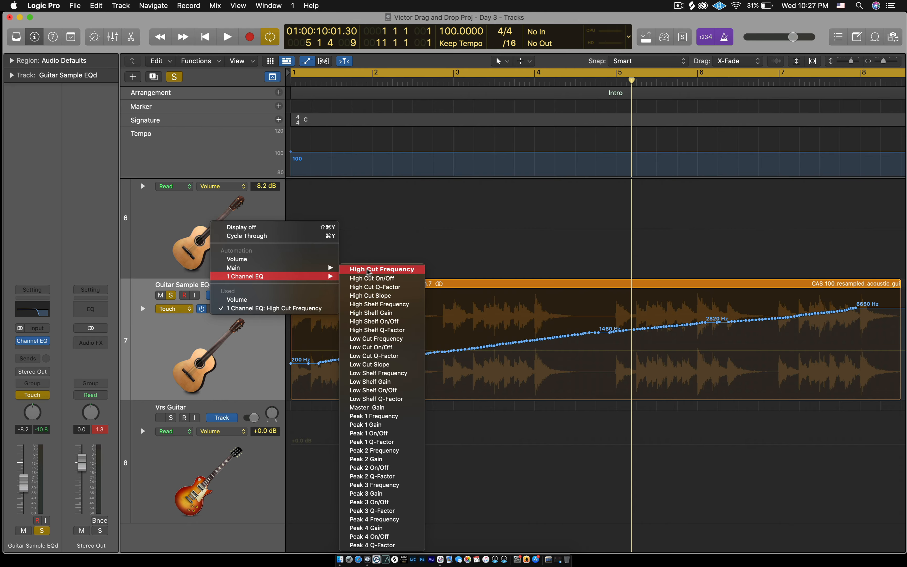
pyautogui.click(260, 310)
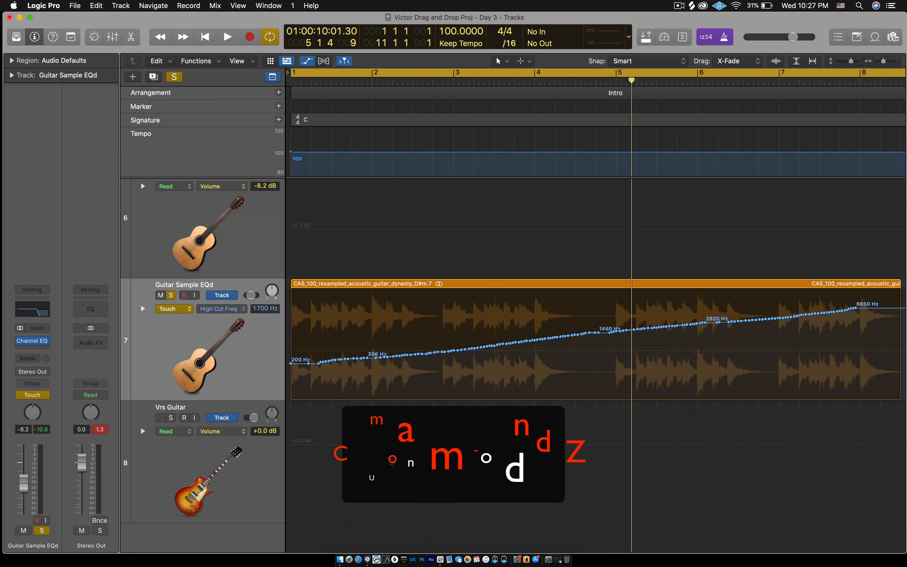
# Step: Undo the recorded sweep and choose Channel EQ High Cut Frequency as the Guitar Sample EQd track's automation parameter
pyautogui.press('super+z')
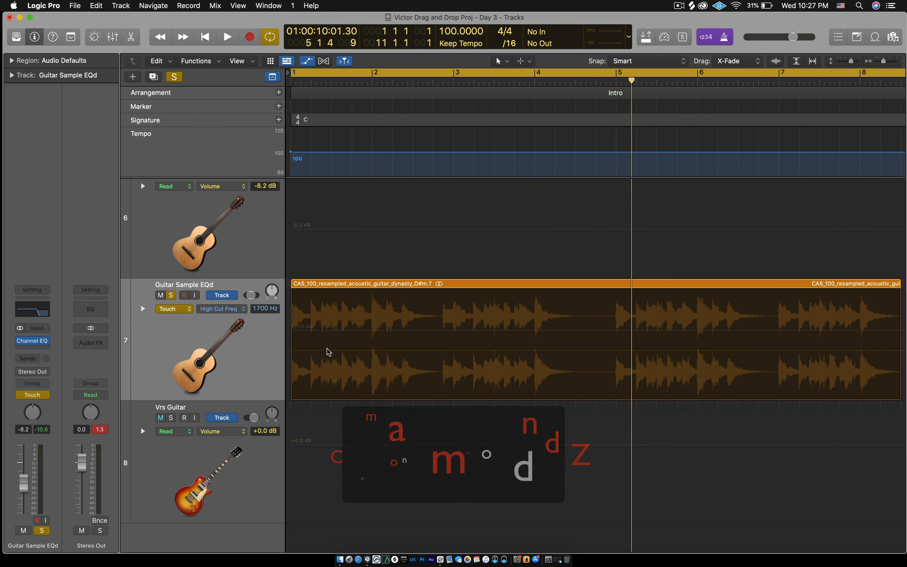
pyautogui.click(232, 312)
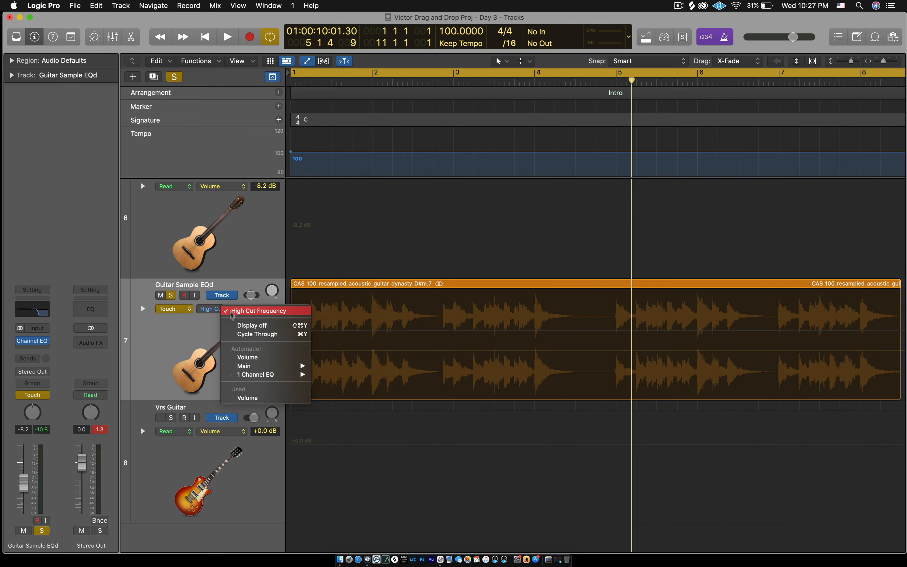
pyautogui.moveTo(284, 374)
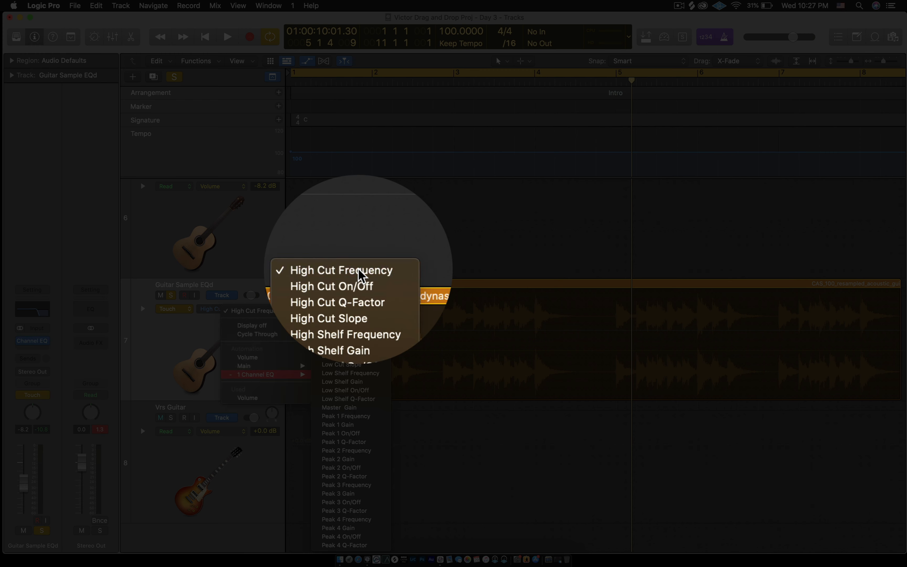
pyautogui.click(358, 269)
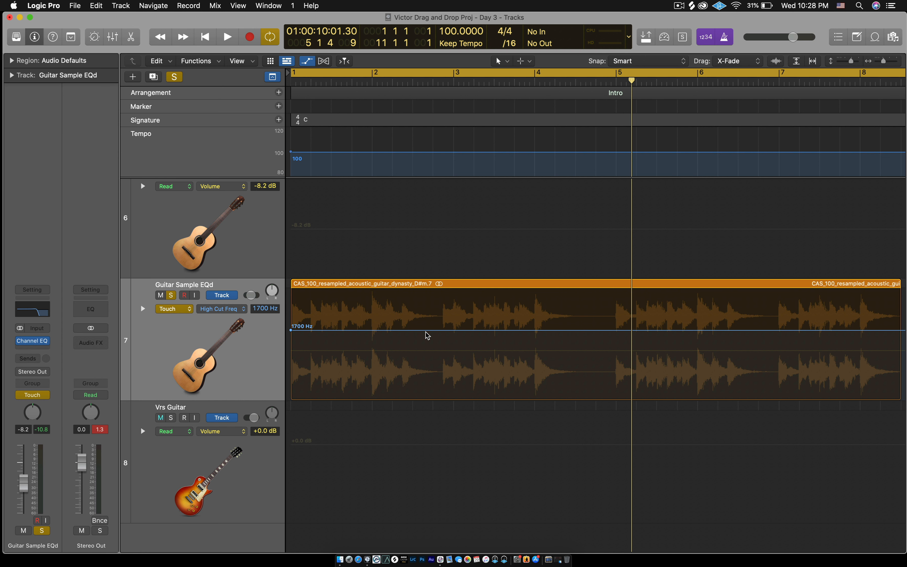
pyautogui.scroll(-4, 427, 335)
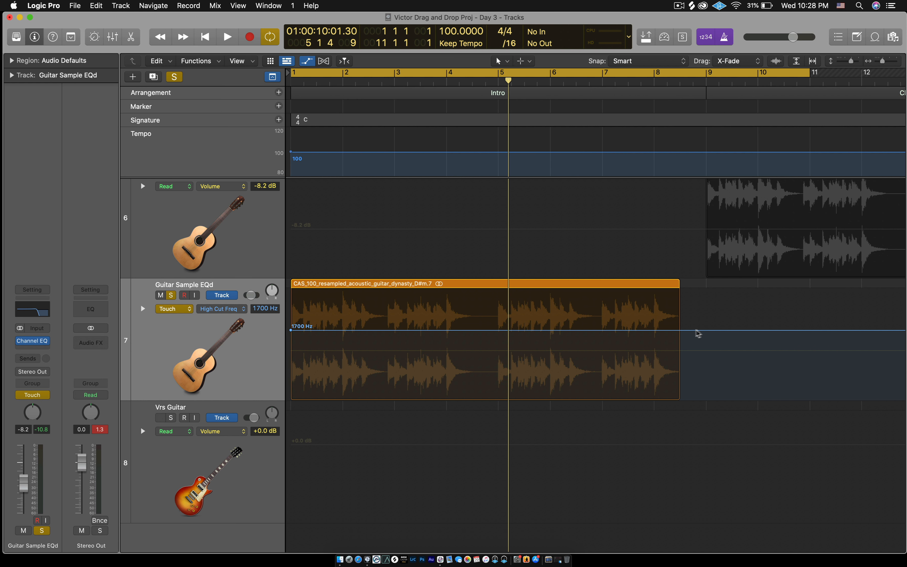
# Step: Draw a high cut ramp on Guitar Sample EQd from about 950 Hz at bar 1 to 20000 Hz at the region's end, returning to 1700 Hz at bar 9
pyautogui.click(707, 331)
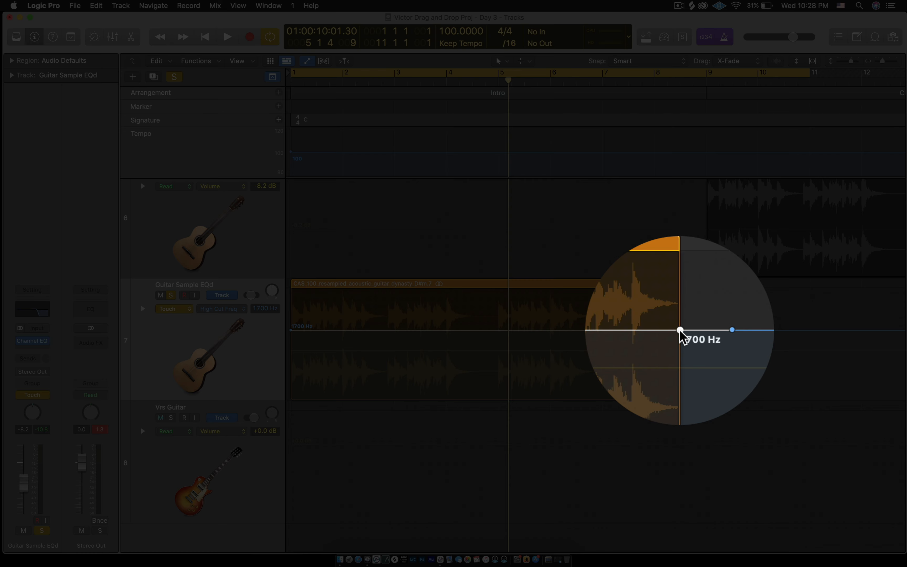
pyautogui.moveTo(680, 330)
pyautogui.mouseDown()
pyautogui.moveTo(680, 289)
pyautogui.moveTo(679, 331)
pyautogui.mouseUp()
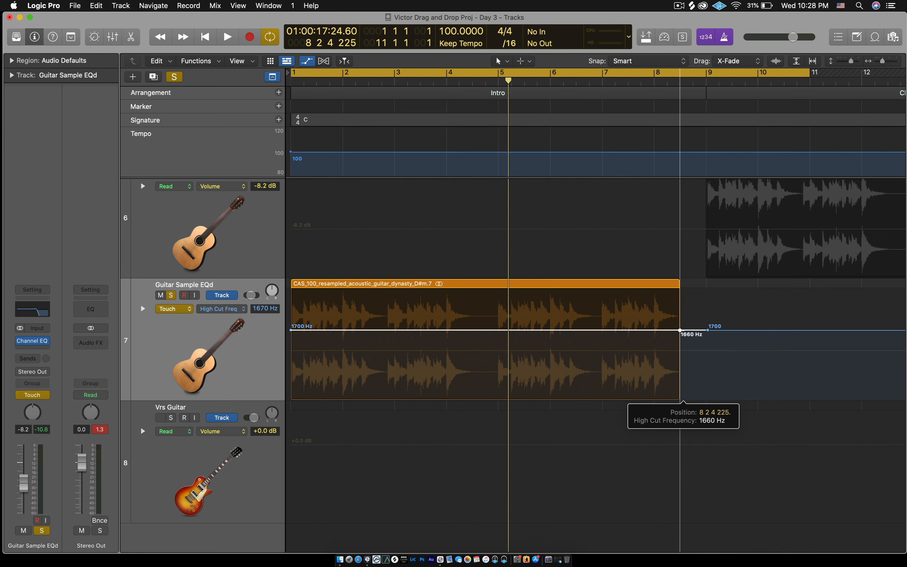
pyautogui.moveTo(679, 331); pyautogui.dragTo(679, 290)
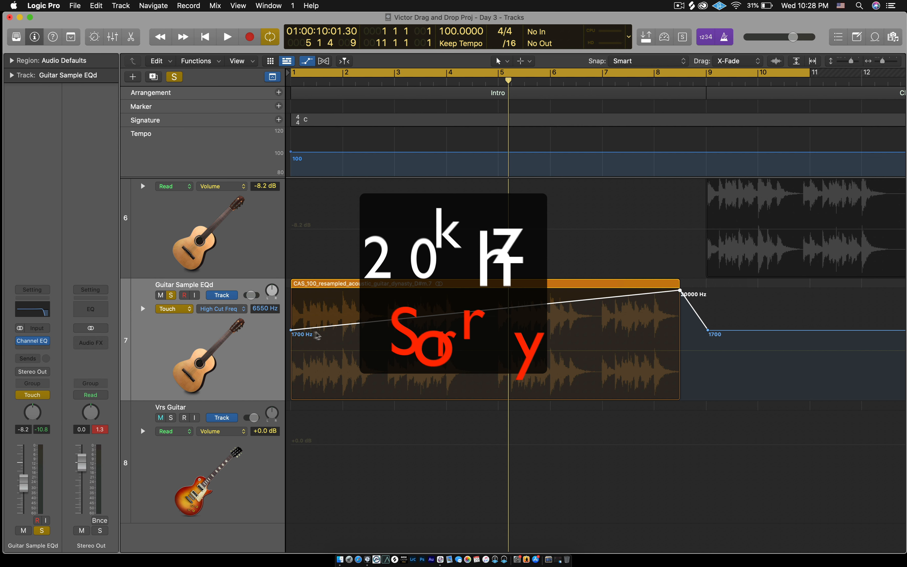
pyautogui.moveTo(291, 331); pyautogui.dragTo(291, 337)
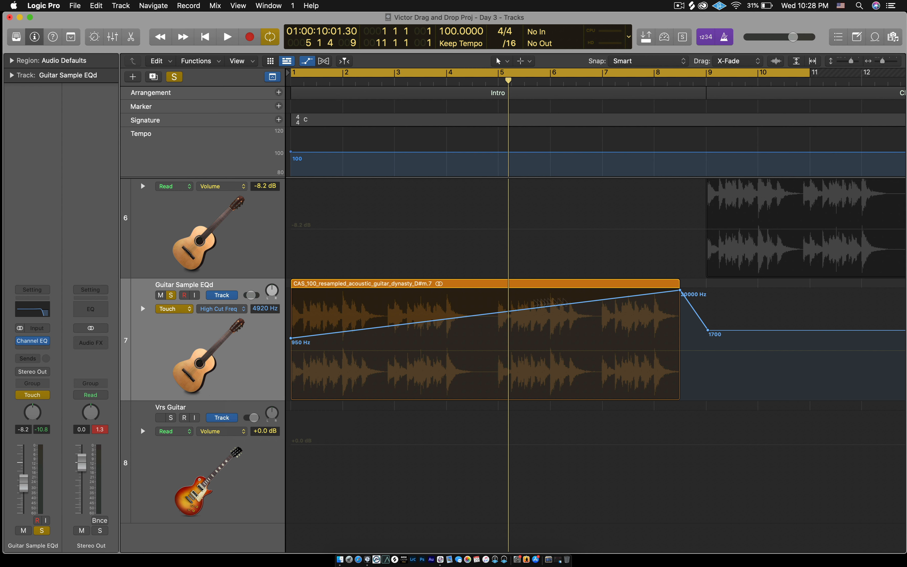
# Step: Open the guitar track's Channel EQ, unsolo the track, watch the sweep during playback and close the plug-in
pyautogui.click(33, 342)
pyautogui.moveTo(506, 28); pyautogui.dragTo(497, 414)
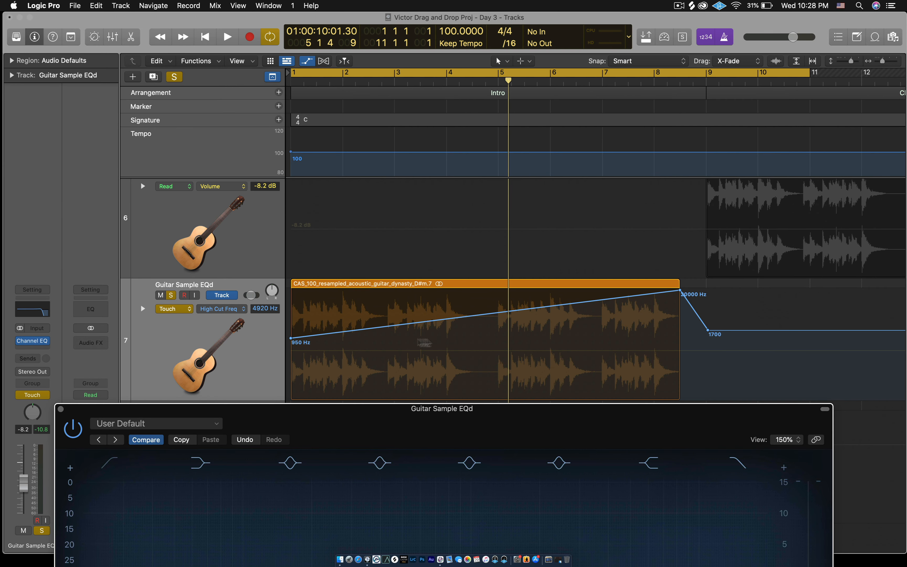
pyautogui.moveTo(536, 417); pyautogui.dragTo(595, 335)
pyautogui.moveTo(596, 369); pyautogui.dragTo(542, 373)
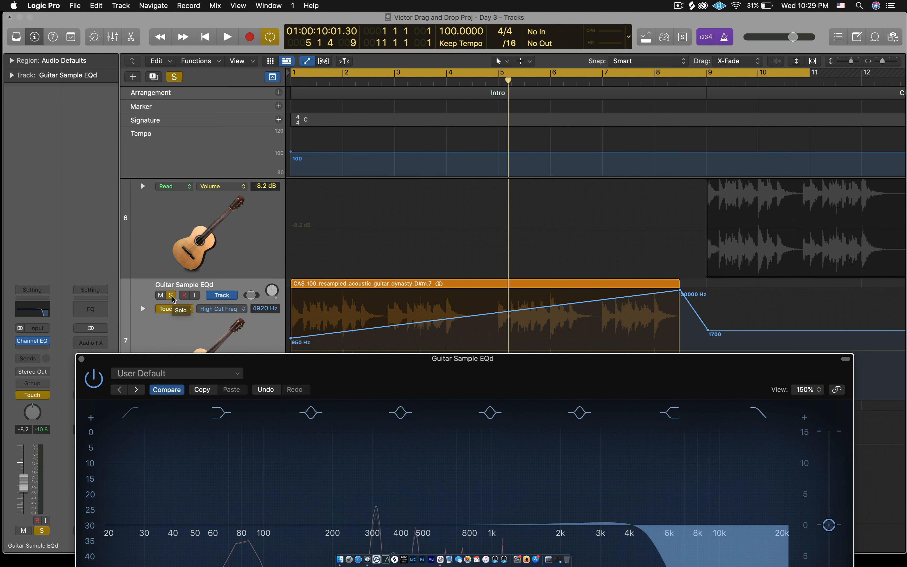
pyautogui.click(172, 295)
pyautogui.moveTo(327, 372); pyautogui.dragTo(299, 44)
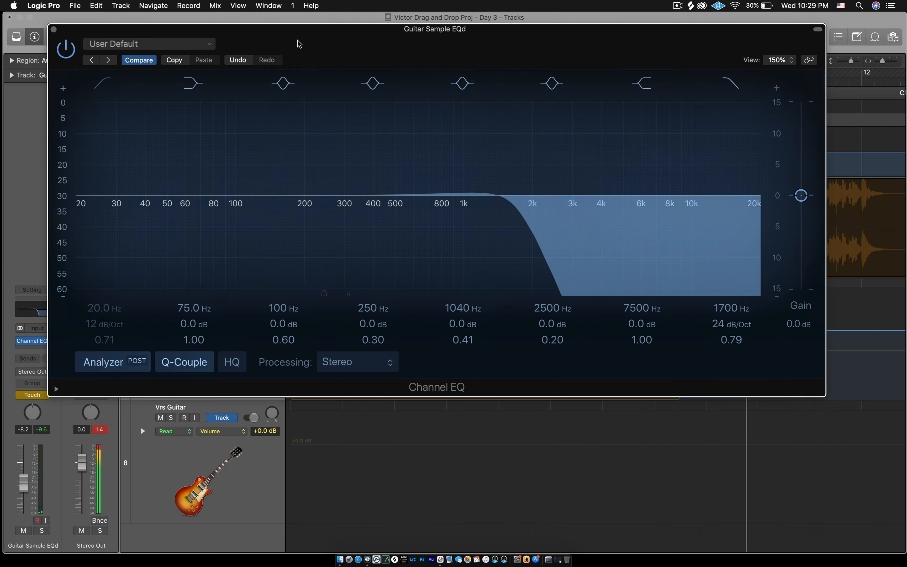
pyautogui.click(54, 29)
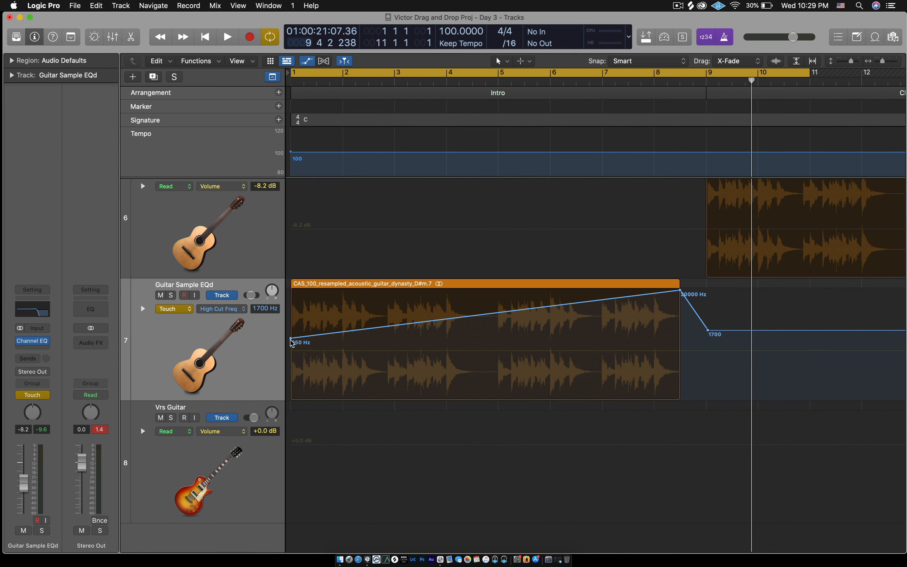
# Step: Lower the starting point of the high cut ramp to 200 Hz and show the track's Volume automation instead
pyautogui.moveTo(291, 342); pyautogui.dragTo(292, 362)
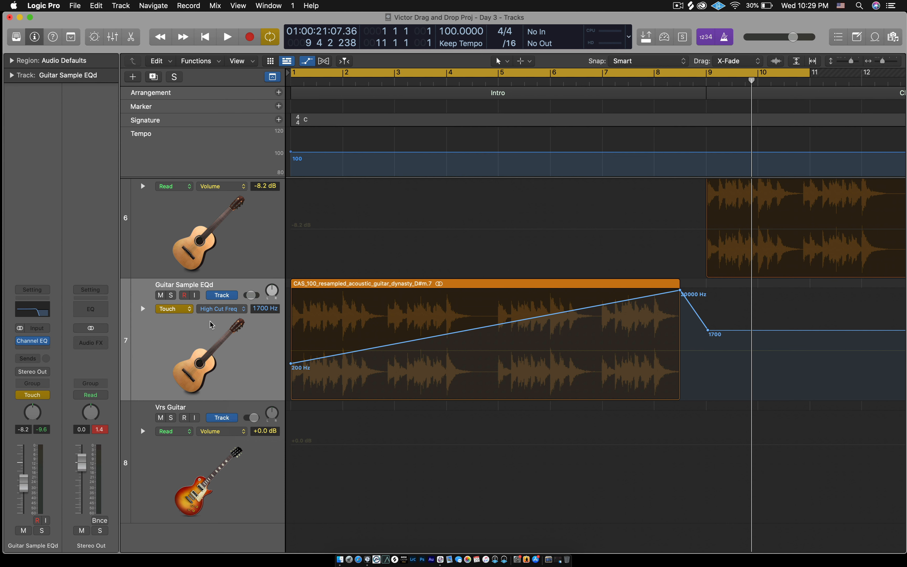
pyautogui.click(224, 308)
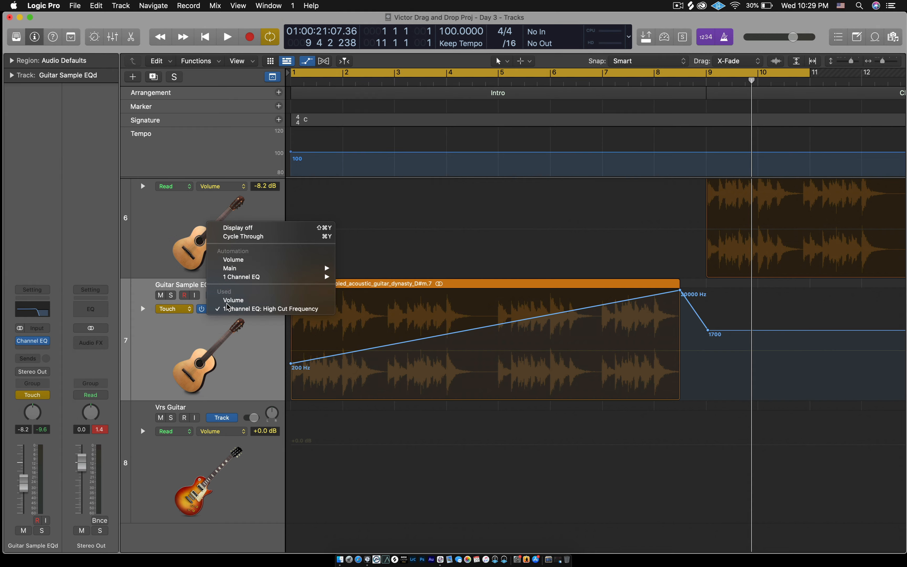
pyautogui.click(229, 300)
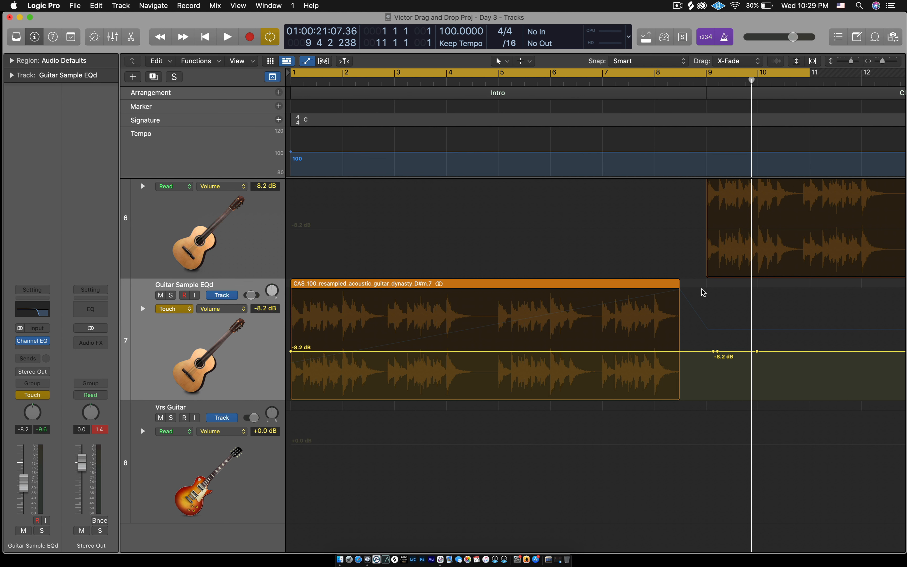
# Step: Raise the Guitar Sample EQd volume automation across the intro to +3.2 dB, from bar 1 to bar 9
pyautogui.moveTo(716, 355); pyautogui.dragTo(696, 334)
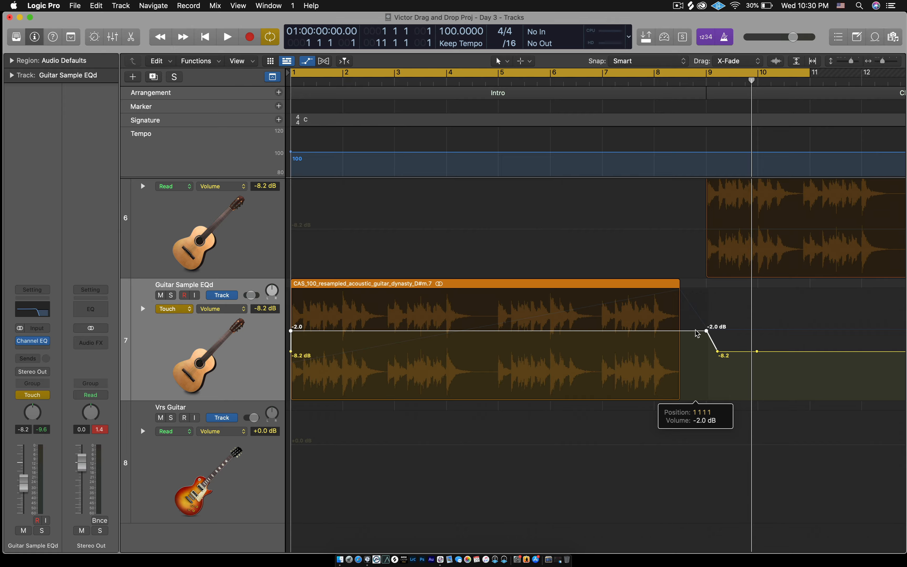
pyautogui.moveTo(696, 333); pyautogui.dragTo(693, 309)
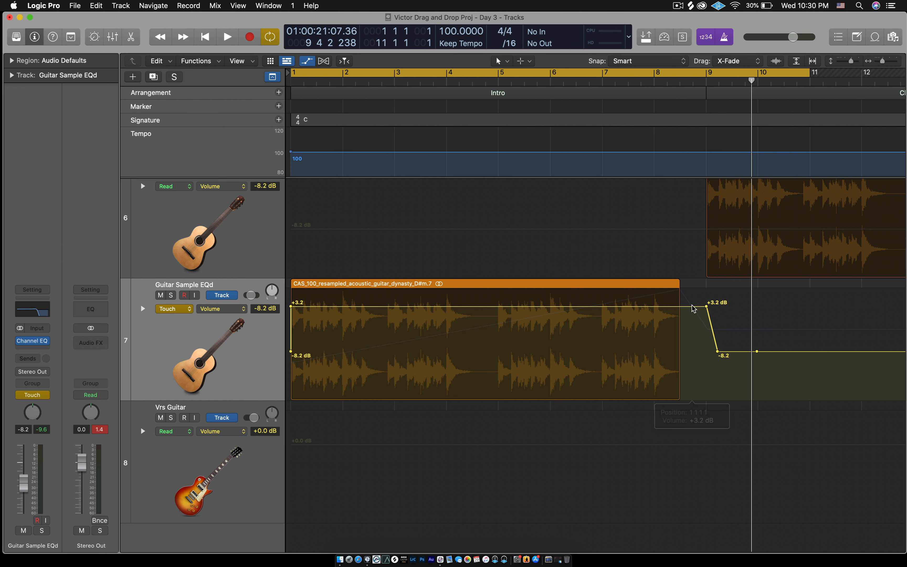
pyautogui.scroll(10, 303, 355)
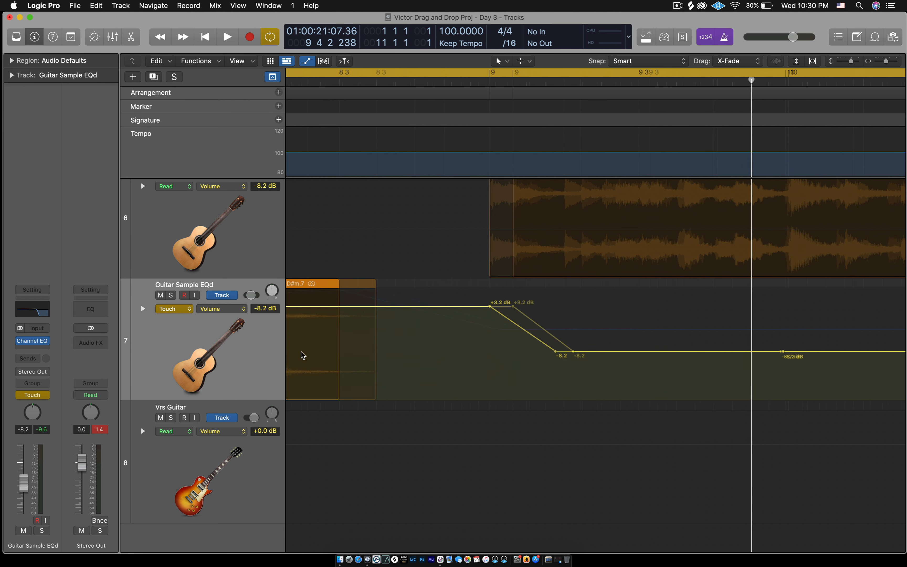
pyautogui.hscroll(-20, 303, 355)
pyautogui.hscroll(-10, 303, 355)
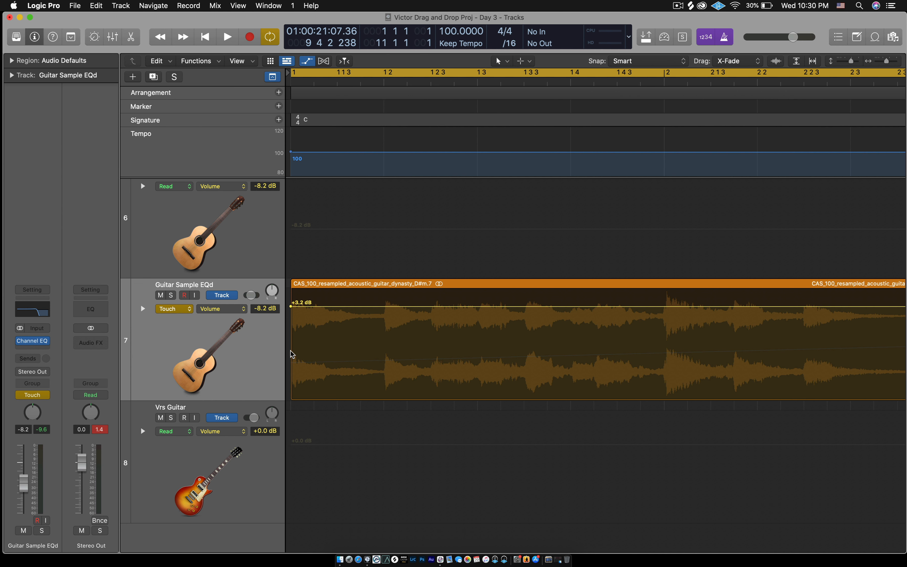
pyautogui.scroll(-10, 404, 340)
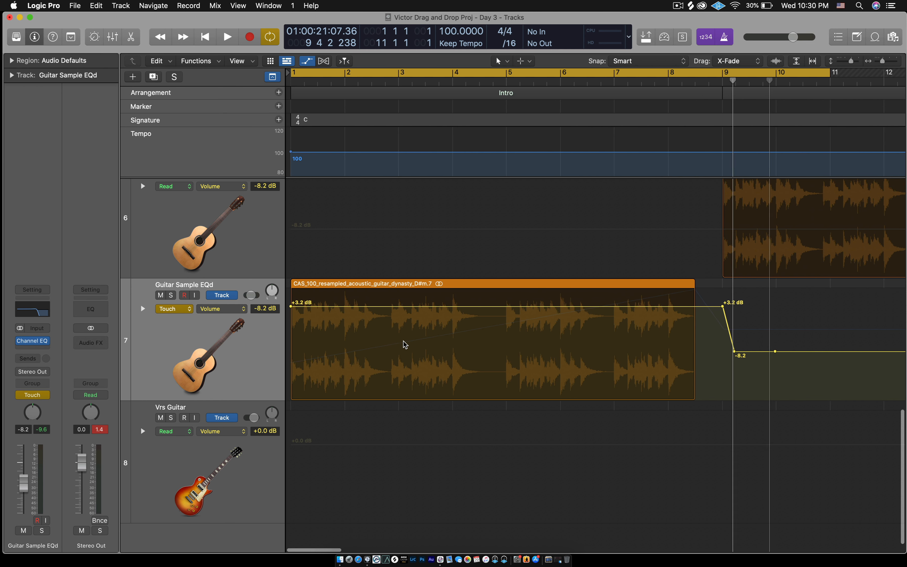
pyautogui.scroll(4, 404, 341)
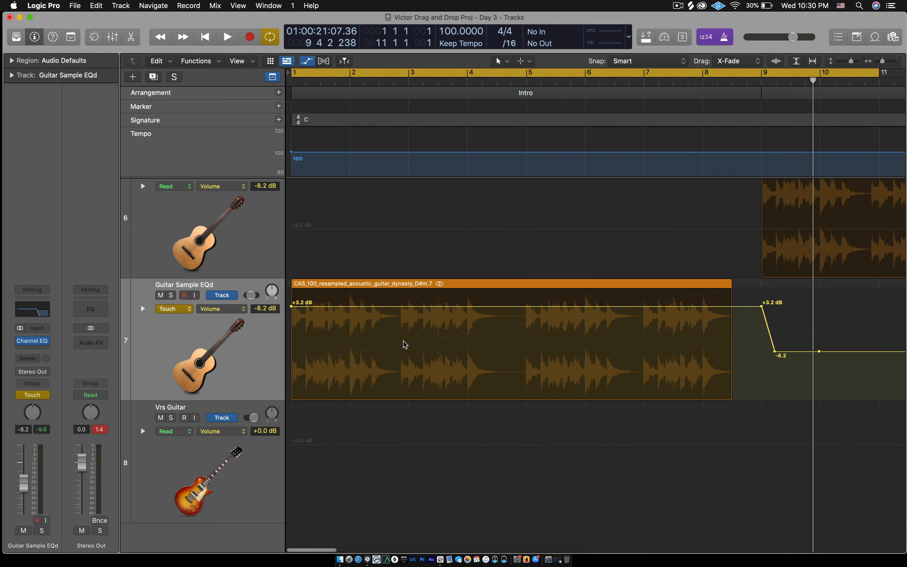
# Step: Play the intro from the beginning to hear the raised guitar volume, then stop playback
pyautogui.press('Return')
pyautogui.press('space')
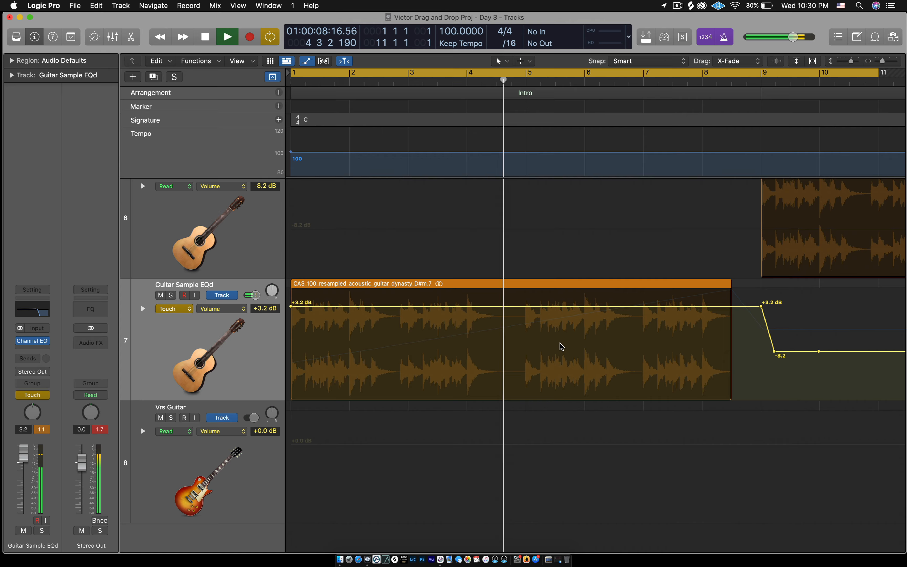
pyautogui.press('space')
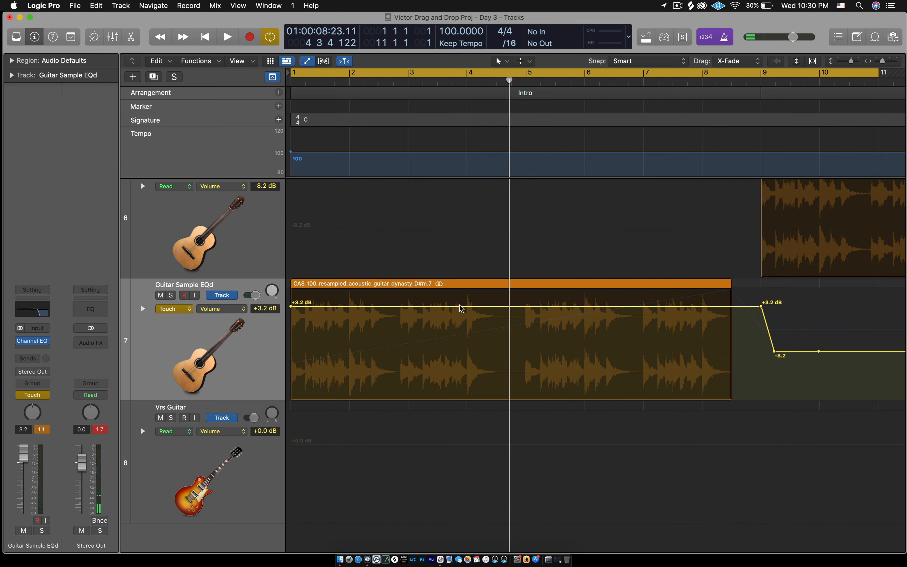
# Step: Lower the guitar's volume automation across the intro to -6.7 dB, undoing any stray automation edits
pyautogui.moveTo(460, 306); pyautogui.dragTo(461, 307)
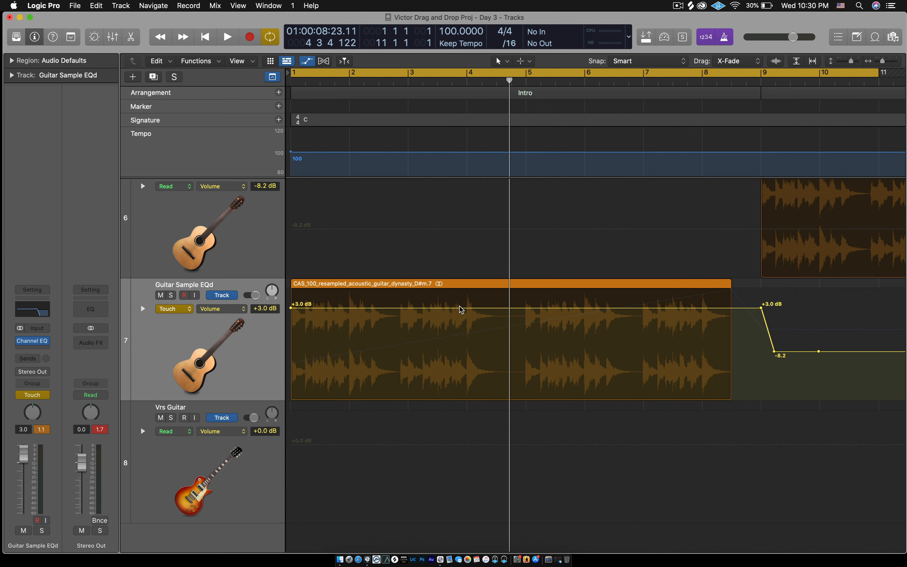
pyautogui.press('super+z')
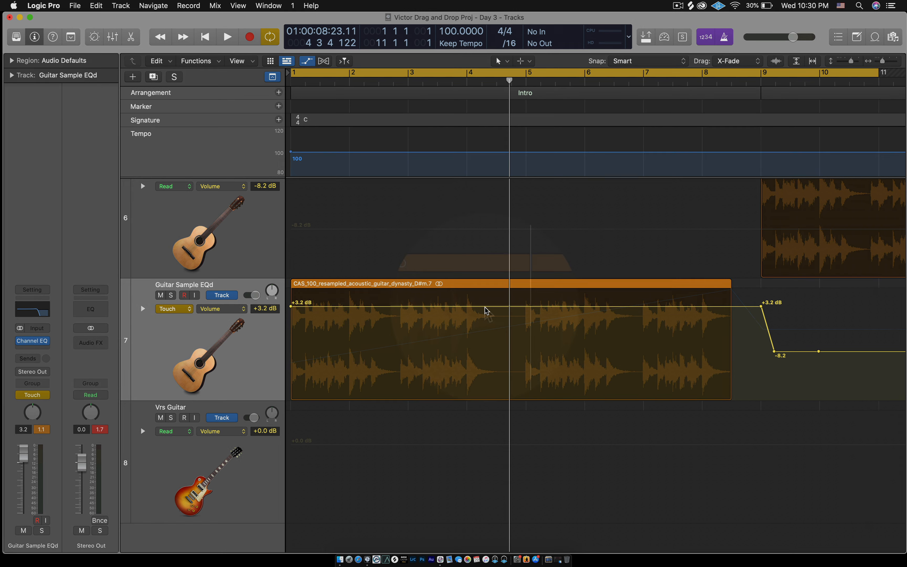
pyautogui.moveTo(486, 311); pyautogui.dragTo(488, 352)
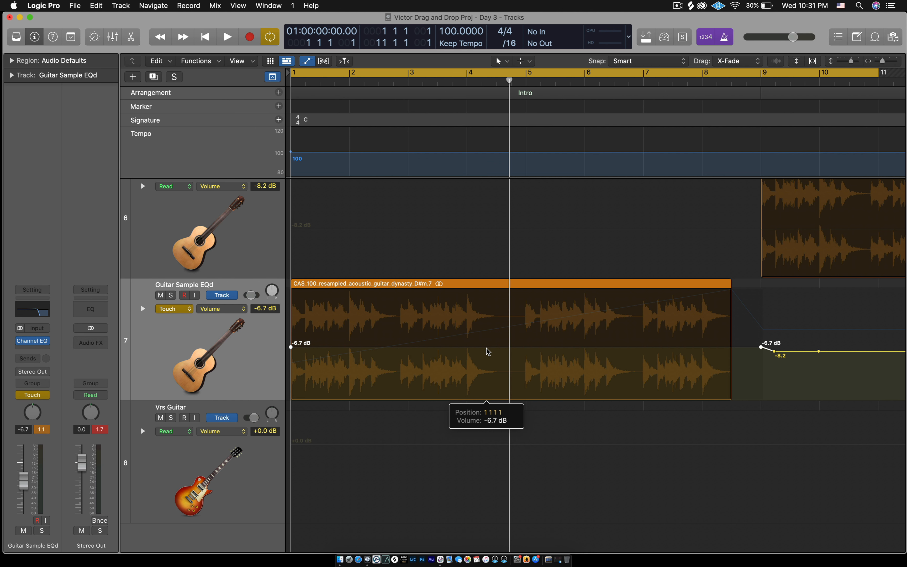
pyautogui.moveTo(488, 352); pyautogui.dragTo(488, 352)
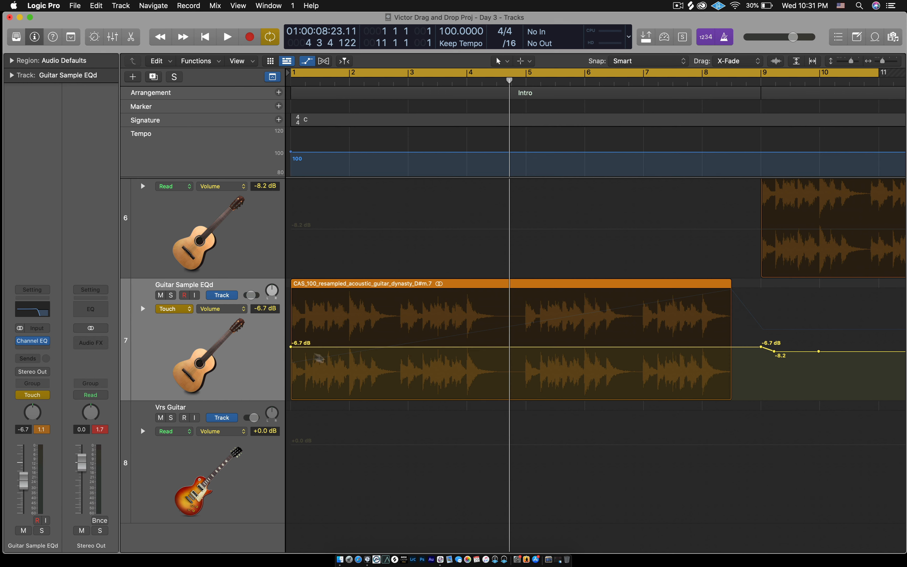
pyautogui.click(336, 436)
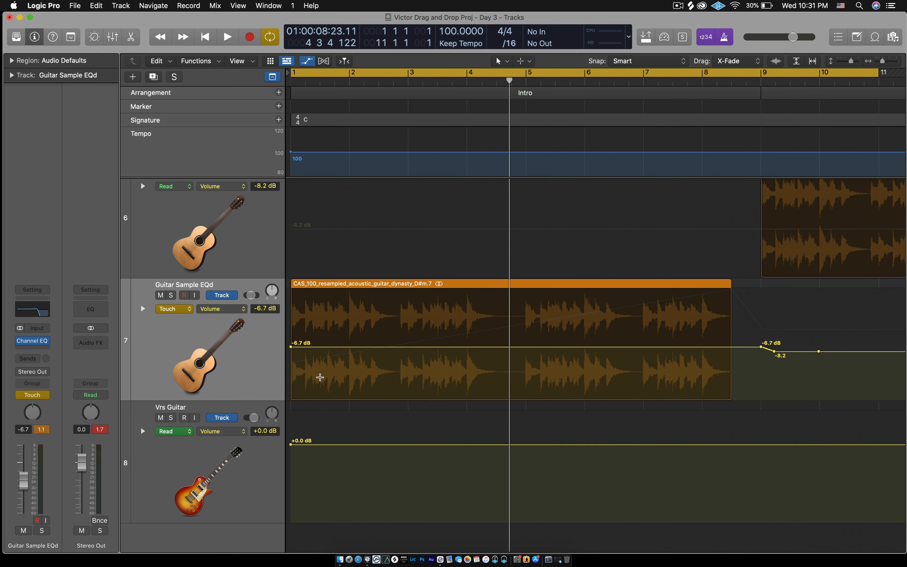
pyautogui.press('super+z')
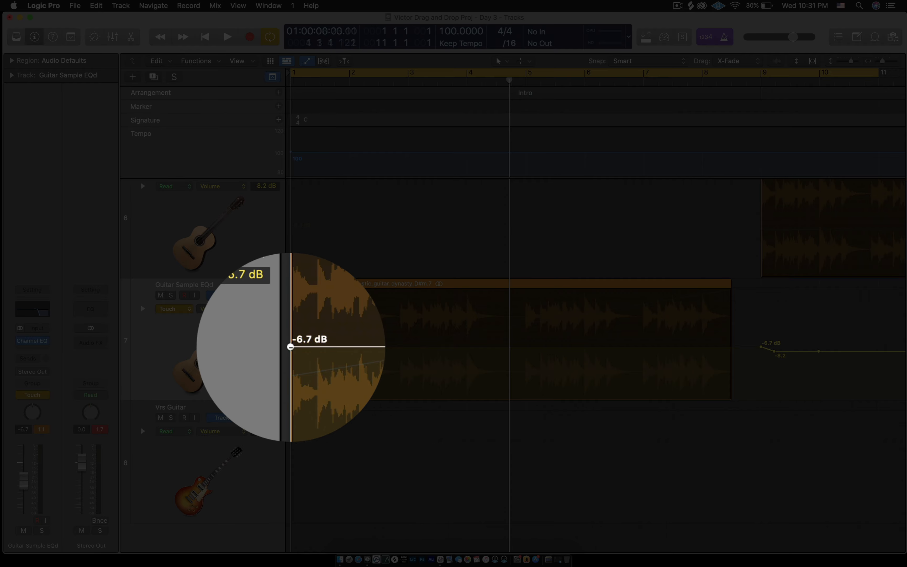
# Step: Lower the first point of the intro volume automation to -13.4 dB and hide the automation lanes
pyautogui.moveTo(290, 347); pyautogui.dragTo(291, 364)
pyautogui.press('super+Left')
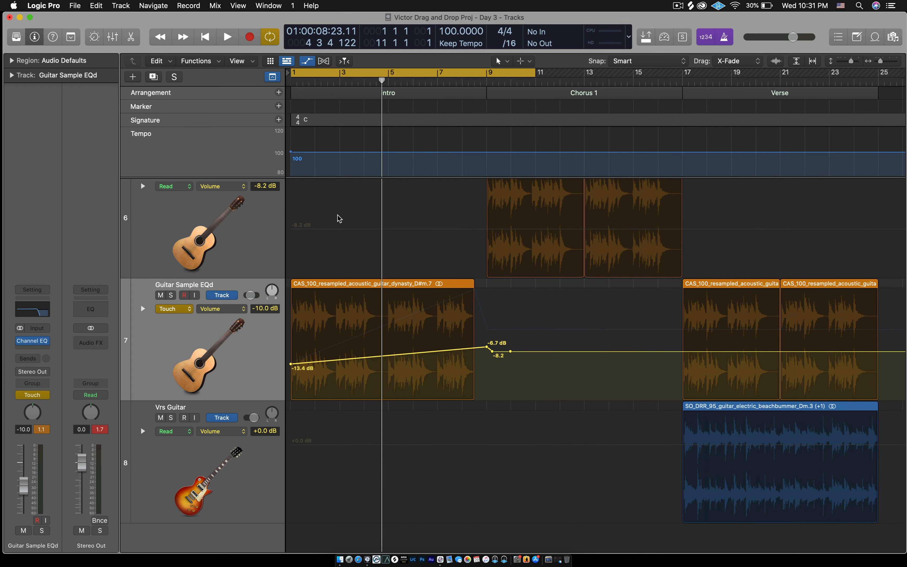
pyautogui.press('a')
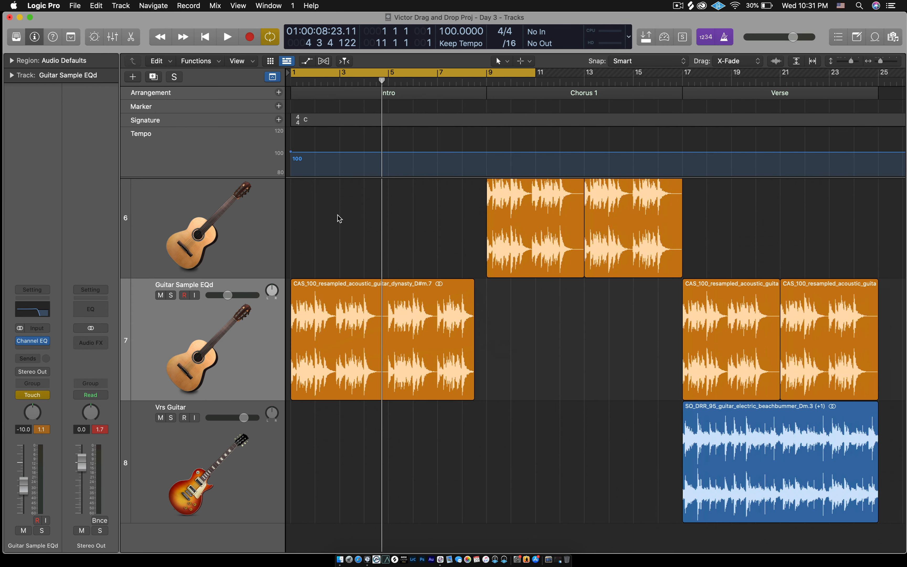
# Step: Play the arrangement from the beginning through the intro into Chorus 1 with cycling turned off, then stop playback
pyautogui.press('Return')
pyautogui.press('space')
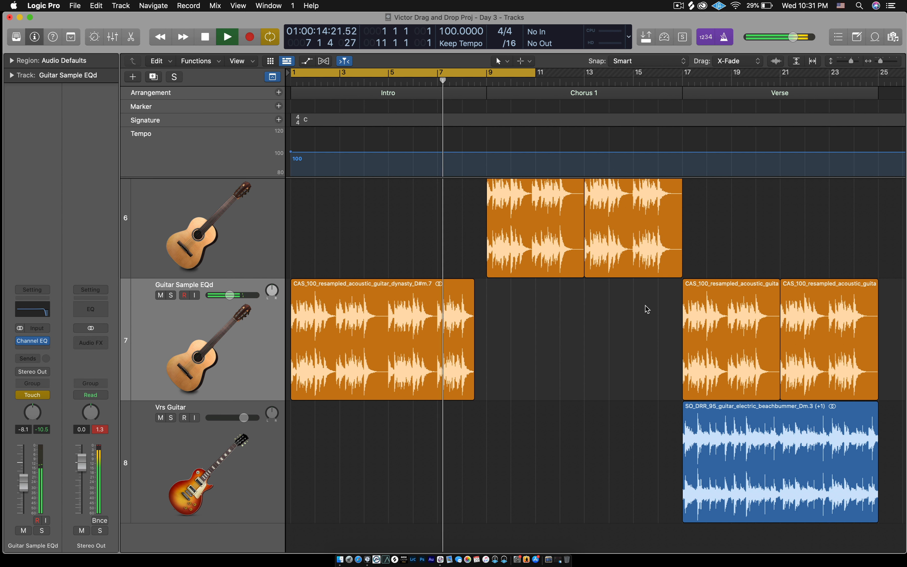
pyautogui.press('super+Right')
pyautogui.press('super+Right')
pyautogui.press('super+Right')
pyautogui.press('super+Left')
pyautogui.press('super+Left')
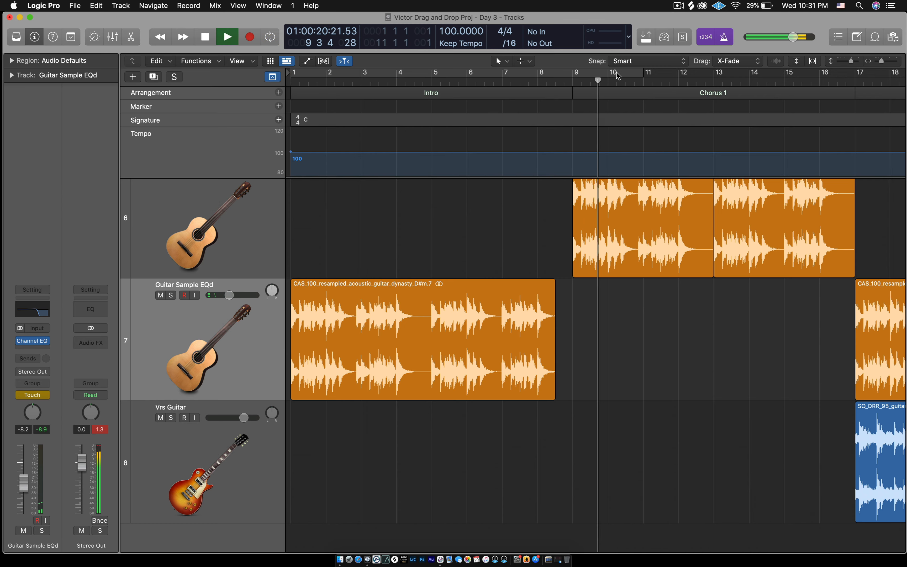
pyautogui.hscroll(5, 673, 292)
pyautogui.press('space')
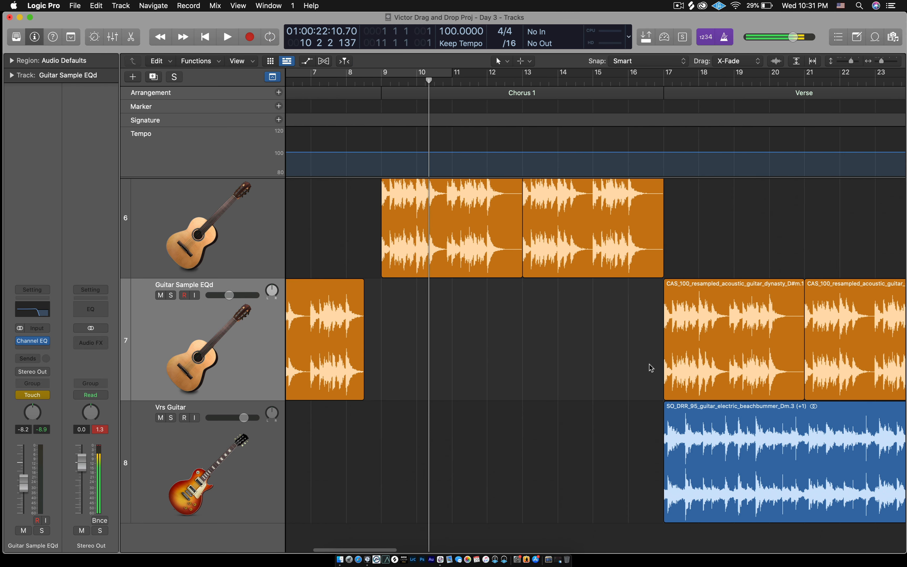
# Step: Set the cycle range over the Verse section, from bar 17 to bar 25
pyautogui.hscroll(6, 651, 367)
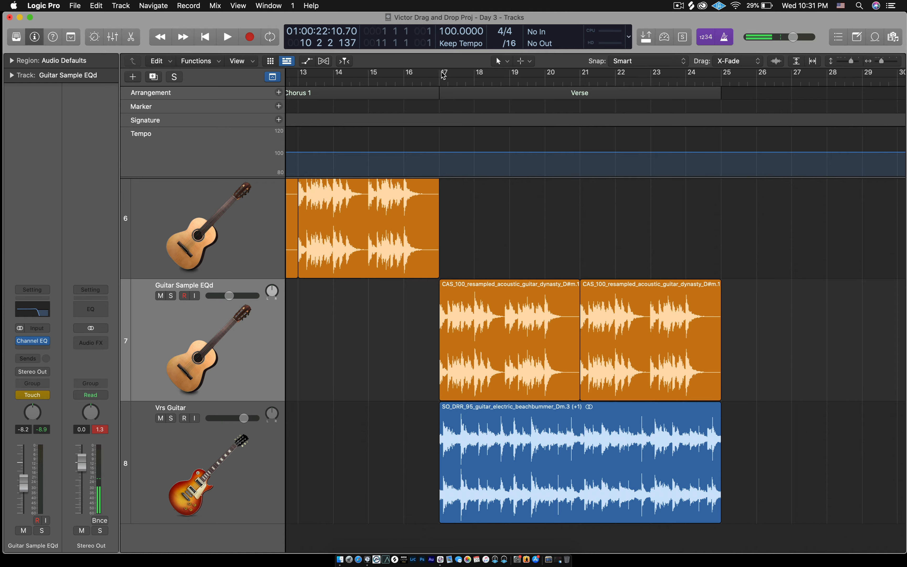
pyautogui.moveTo(443, 75); pyautogui.dragTo(721, 114)
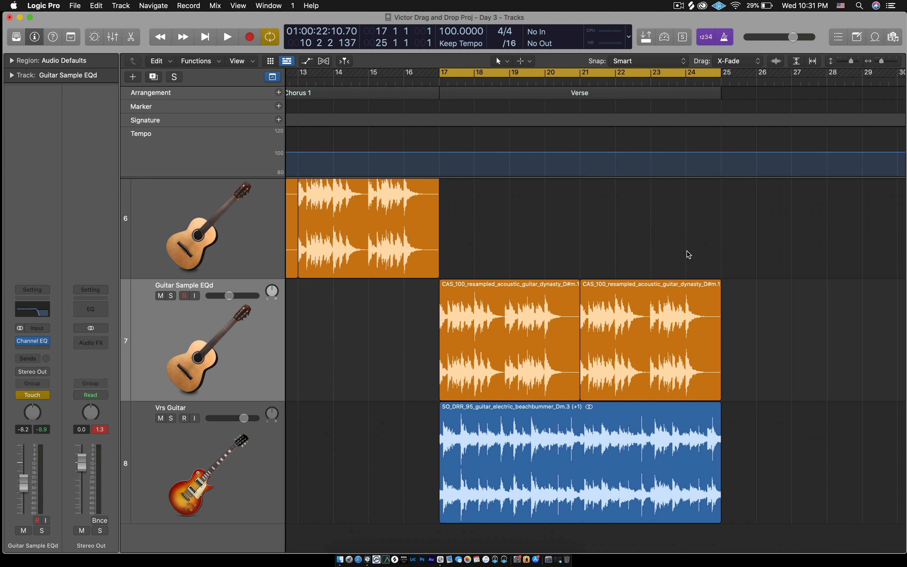
pyautogui.press('super+Left')
pyautogui.hscroll(-10, 609, 293)
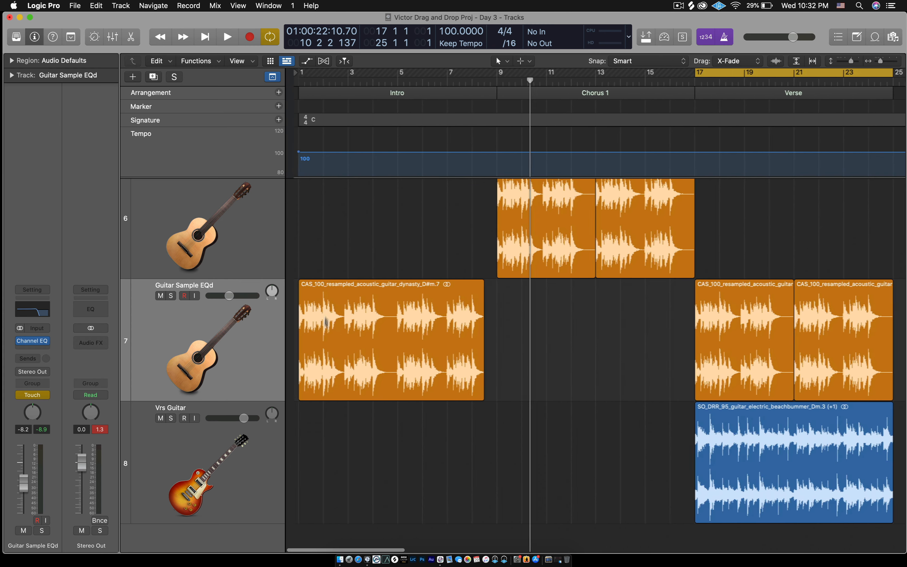
pyautogui.hscroll(5, 557, 340)
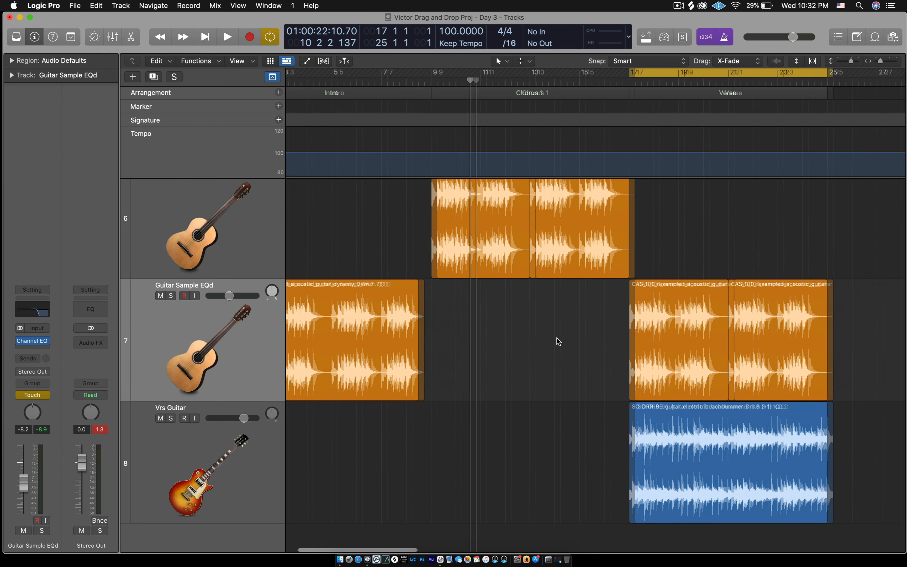
pyautogui.hscroll(-5, 342, 297)
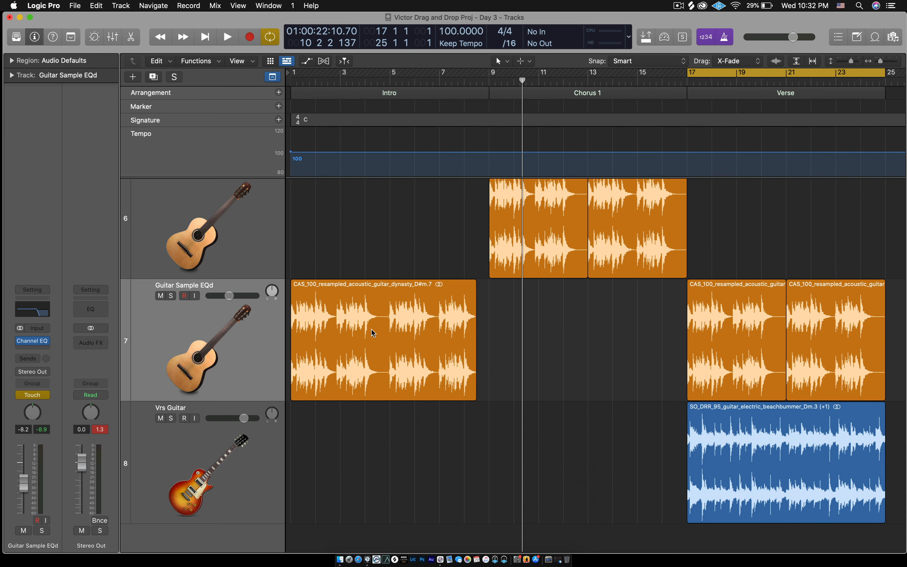
# Step: Look over the Verse section's two acoustic guitar sample regions and the electric guitar region beneath them
pyautogui.hscroll(10, 563, 331)
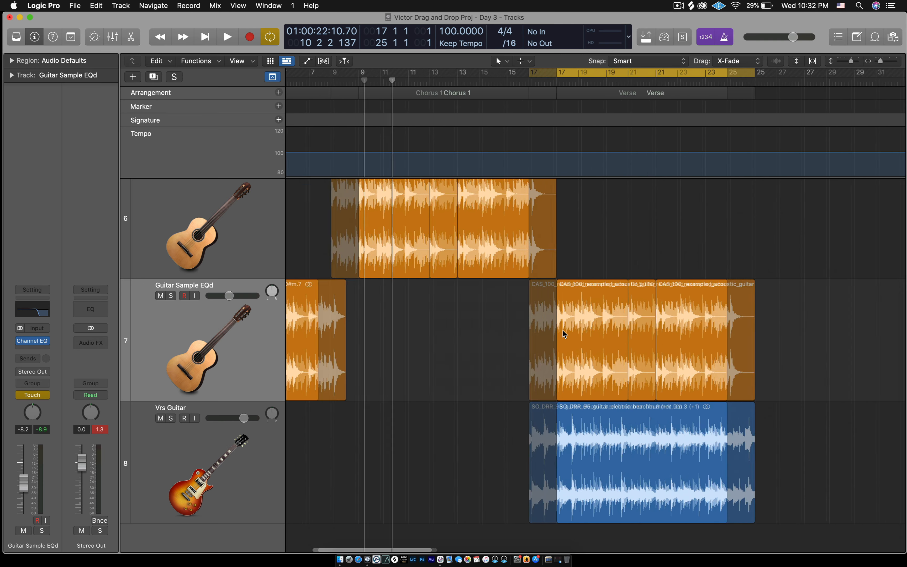
pyautogui.hscroll(-5, 563, 330)
pyautogui.hscroll(7, 563, 331)
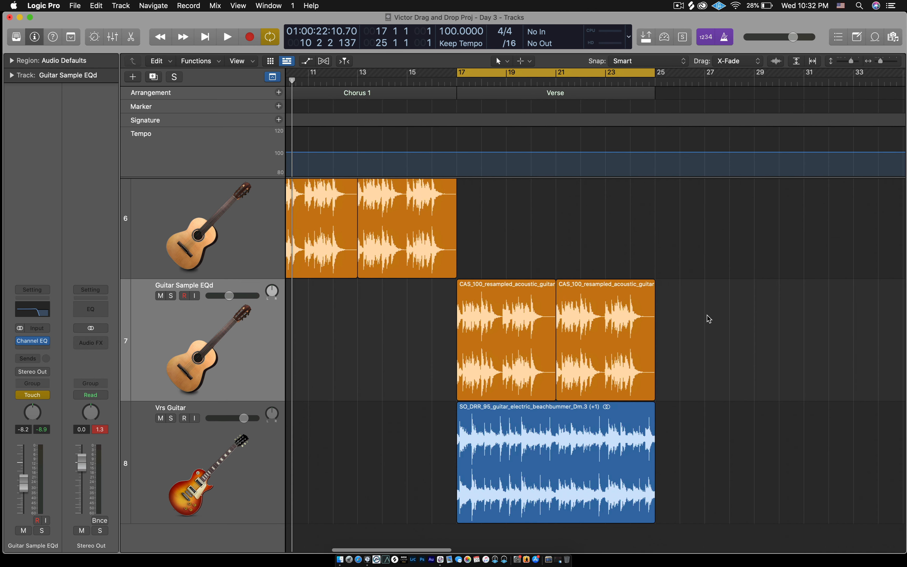
pyautogui.hscroll(-5, 708, 316)
pyautogui.hscroll(5, 708, 315)
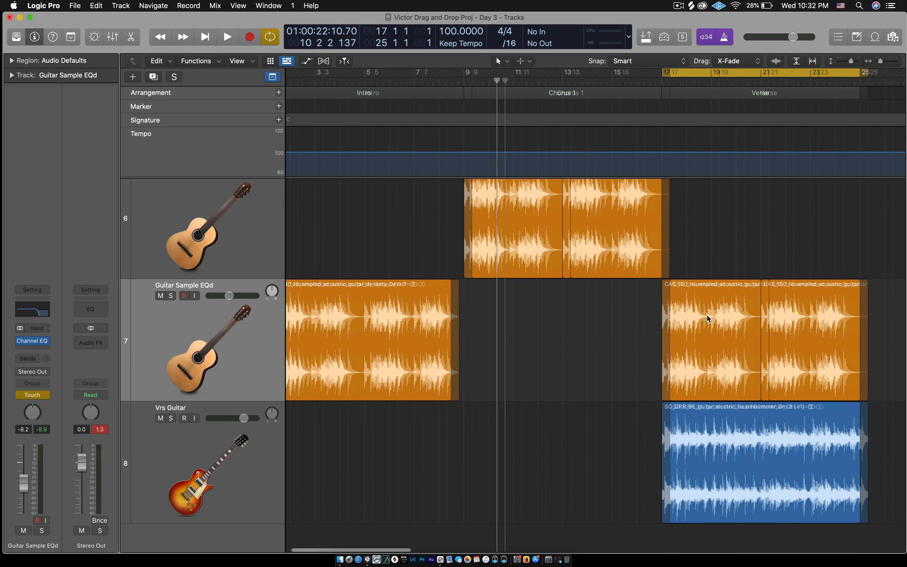
pyautogui.hscroll(1, 707, 316)
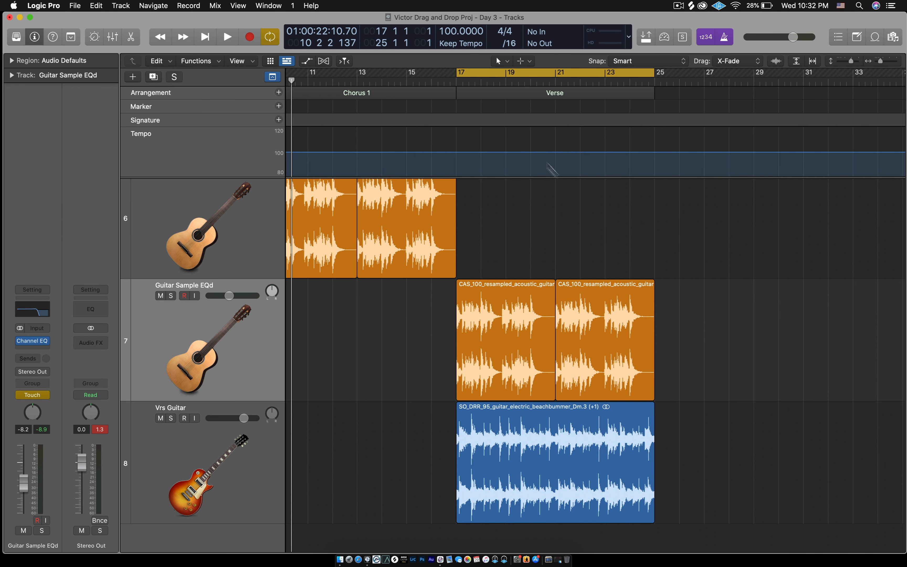
pyautogui.click(493, 97)
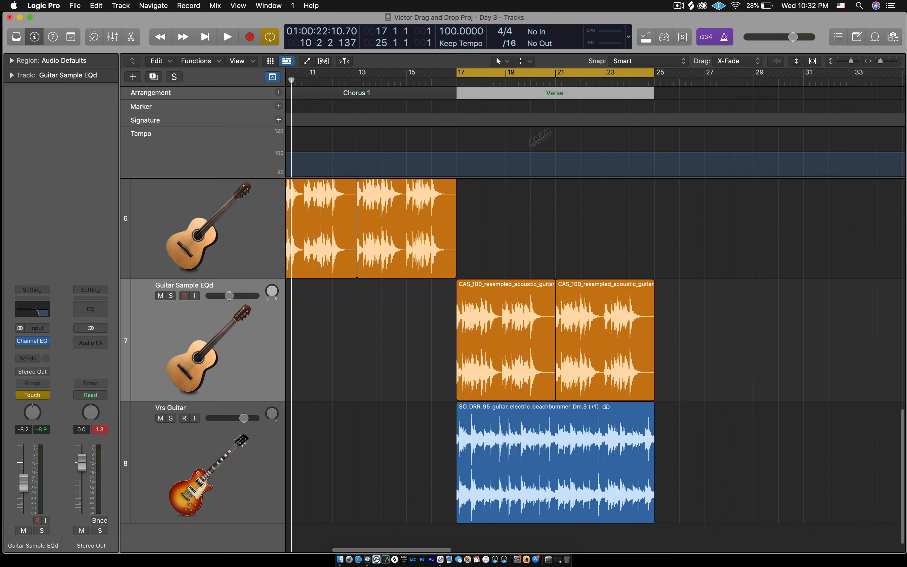
pyautogui.click(250, 348)
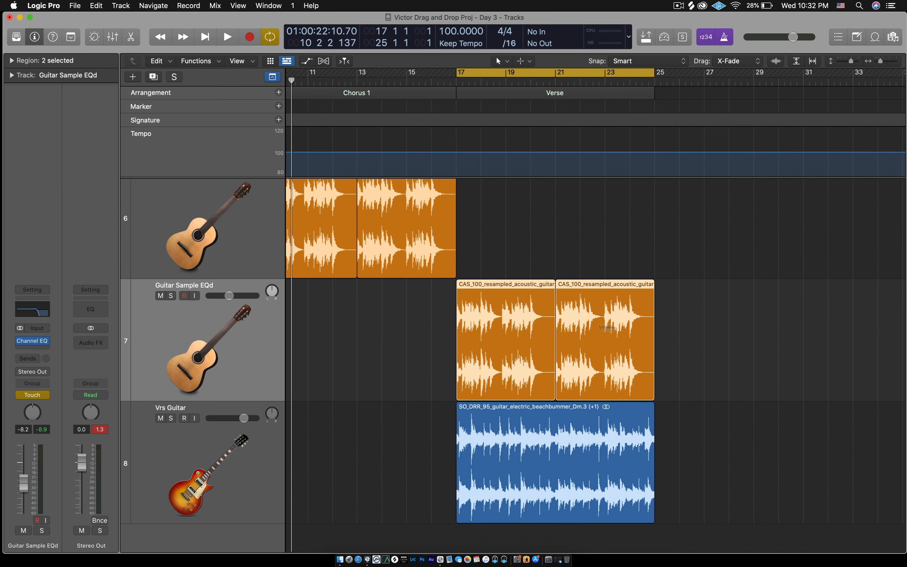
pyautogui.click(404, 341)
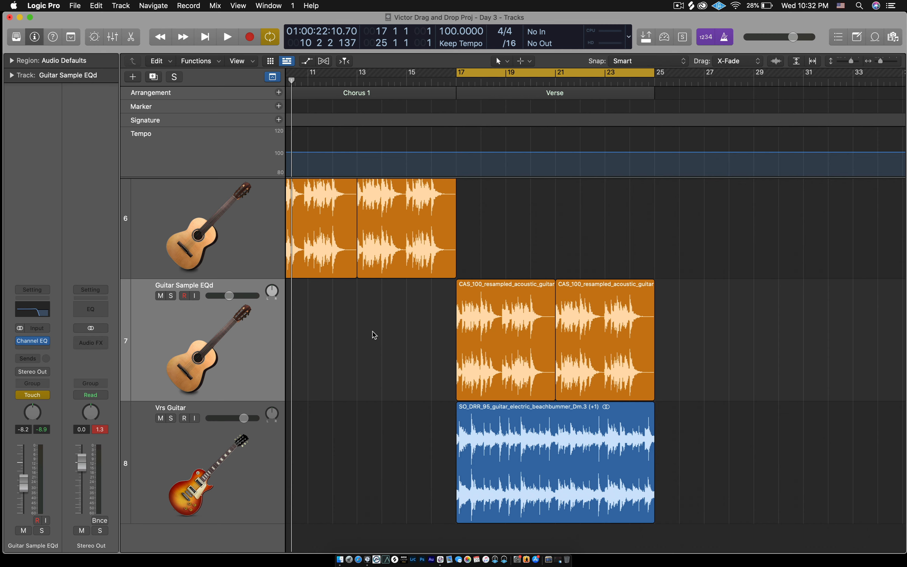
pyautogui.click(516, 448)
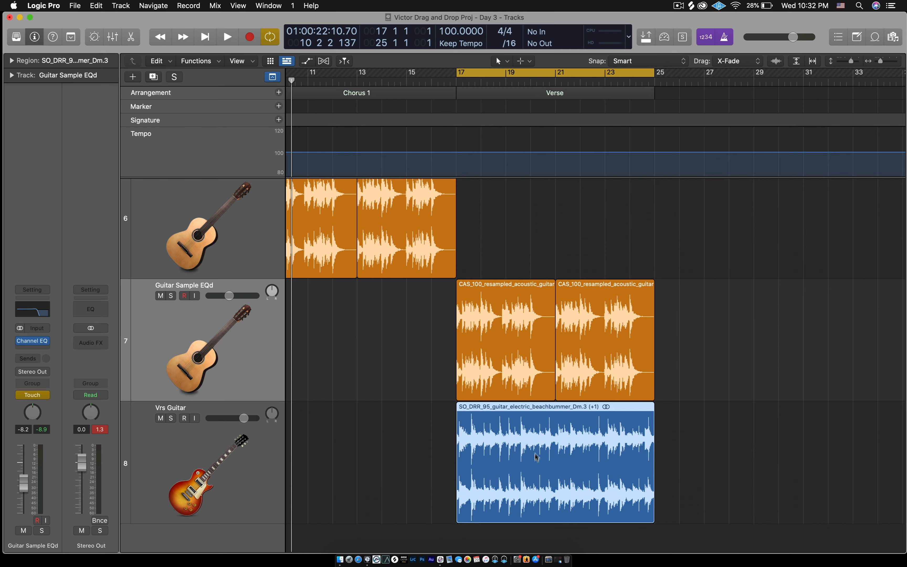
pyautogui.click(494, 348)
pyautogui.click(410, 362)
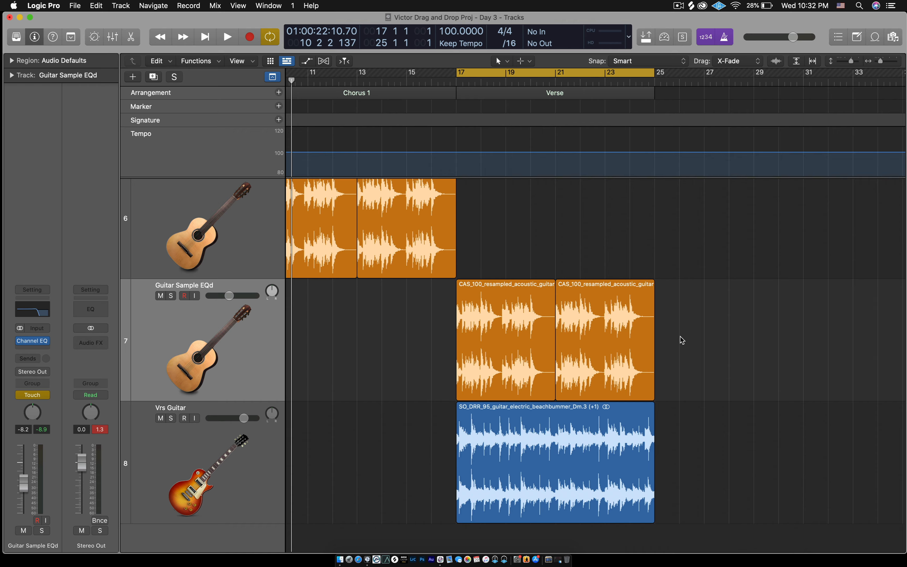
pyautogui.click(519, 323)
pyautogui.click(603, 319)
pyautogui.click(535, 329)
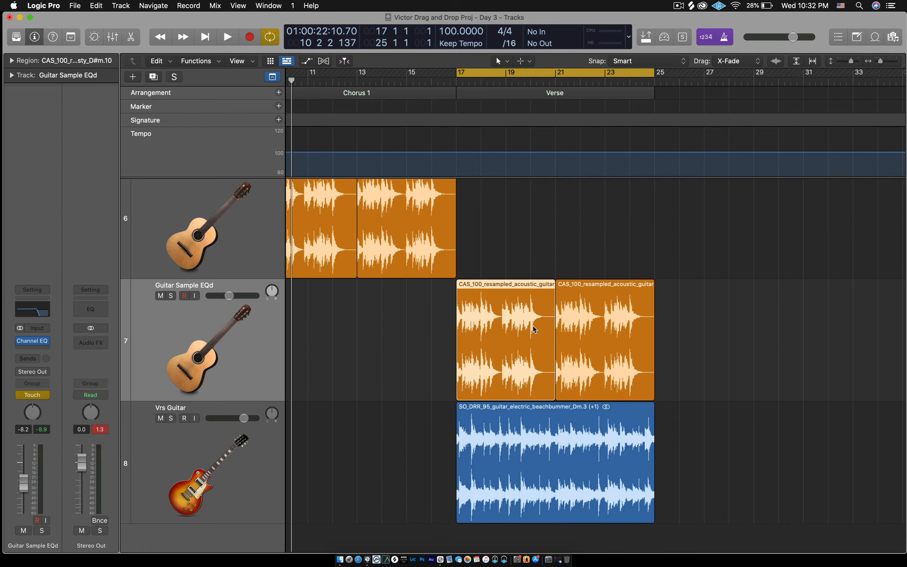
pyautogui.click(595, 330)
pyautogui.click(524, 335)
pyautogui.click(714, 330)
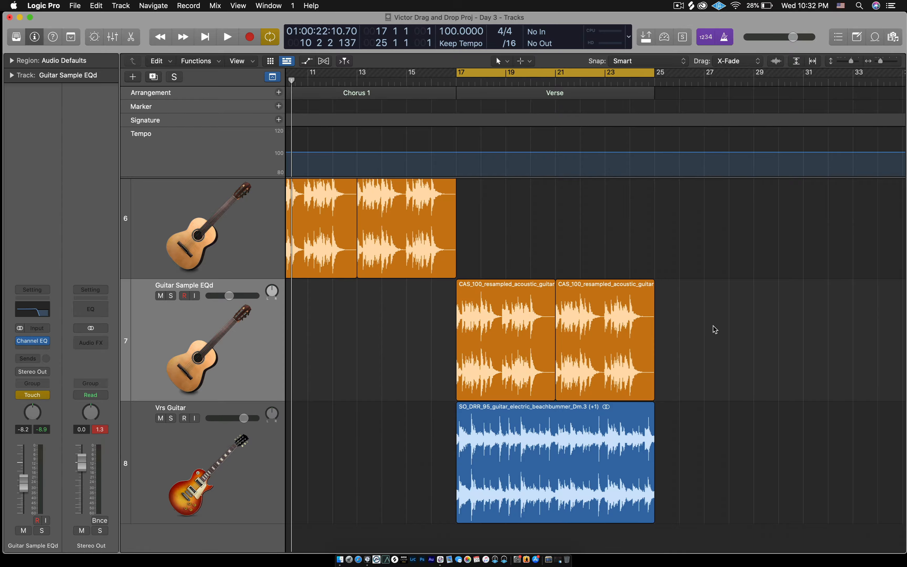
# Step: Delete the second acoustic guitar region in the Verse and extend the first one to the section's end at bar 25
pyautogui.click(610, 335)
pyautogui.press('Delete')
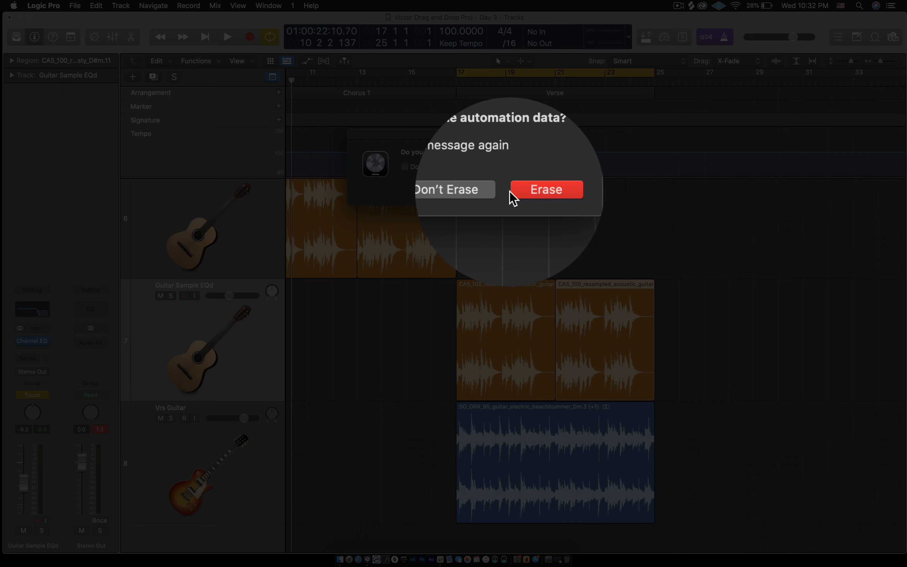
pyautogui.click(514, 191)
pyautogui.moveTo(555, 388); pyautogui.dragTo(654, 386)
pyautogui.click(705, 373)
pyautogui.hscroll(-10, 704, 375)
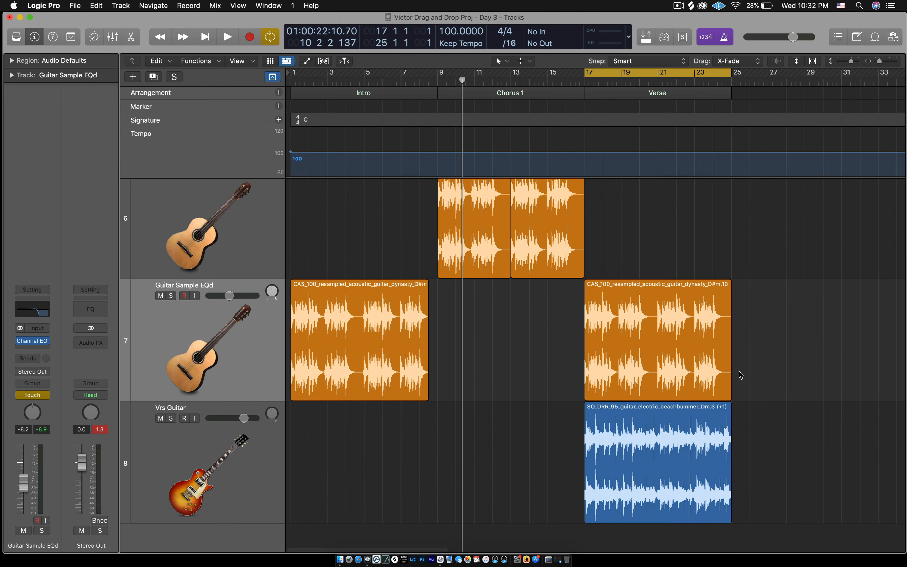
# Step: Show the automation and move the EQ'd guitar's volume point from bar 21 to the start of the Verse
pyautogui.press('a')
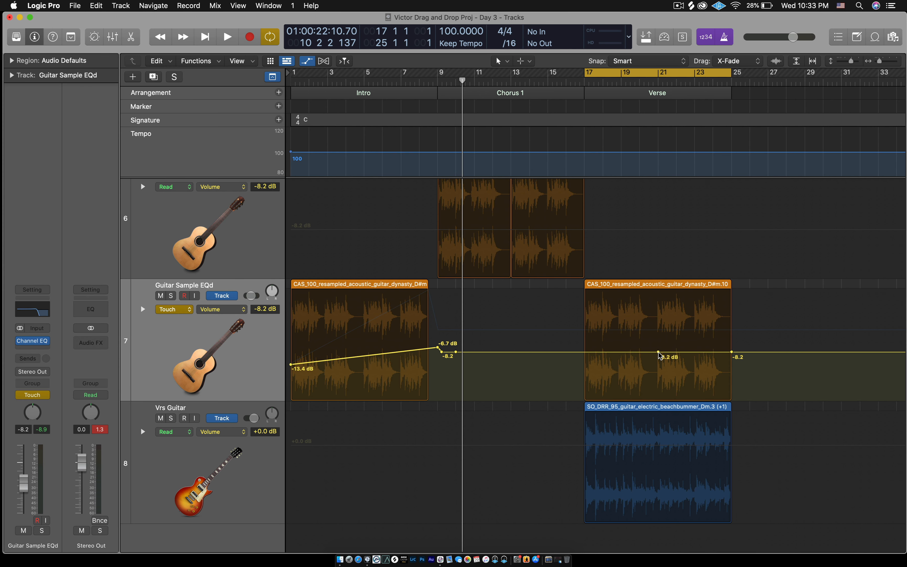
pyautogui.click(659, 352)
pyautogui.click(583, 352)
# Step: Display the Channel EQ High Cut Frequency automation and move its bar 21 point to just before the Verse
pyautogui.click(228, 309)
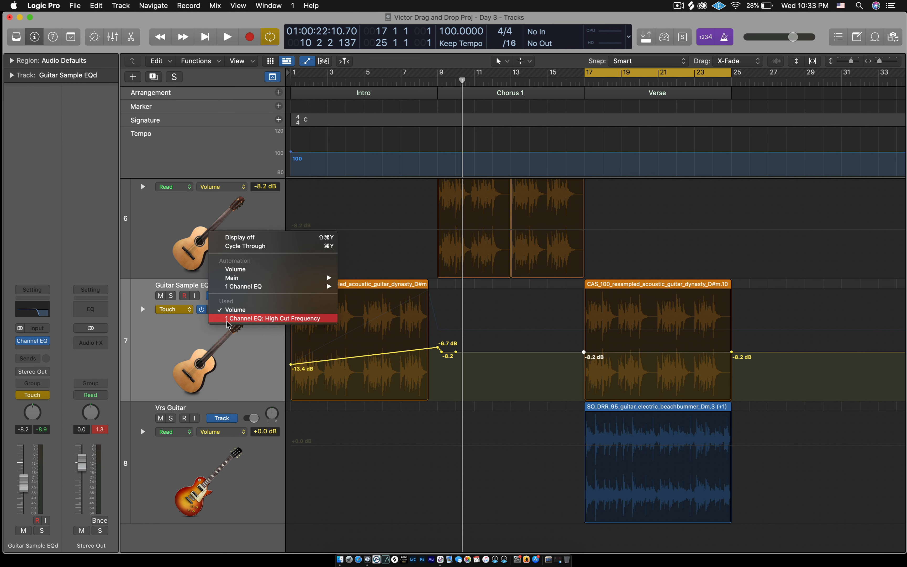
pyautogui.click(228, 319)
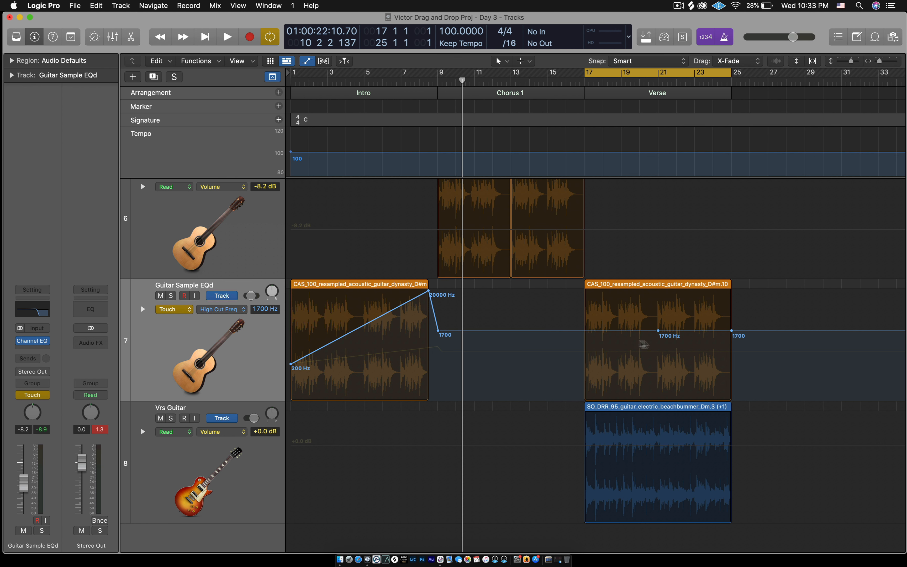
pyautogui.moveTo(660, 335); pyautogui.dragTo(582, 332)
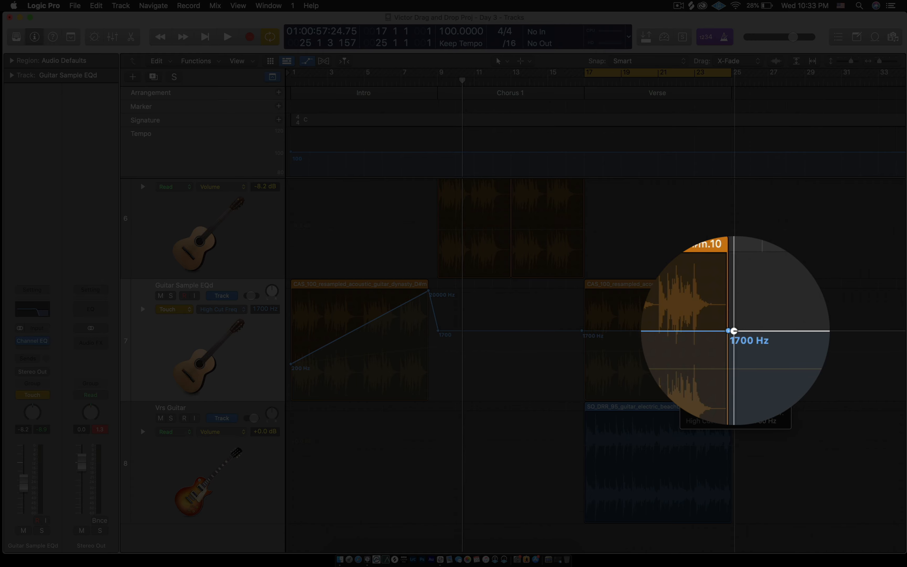
# Step: Check the high cut automation points around the Verse, then play the section's opening bars and stop
pyautogui.scroll(5, 693, 339)
pyautogui.hscroll(12, 692, 340)
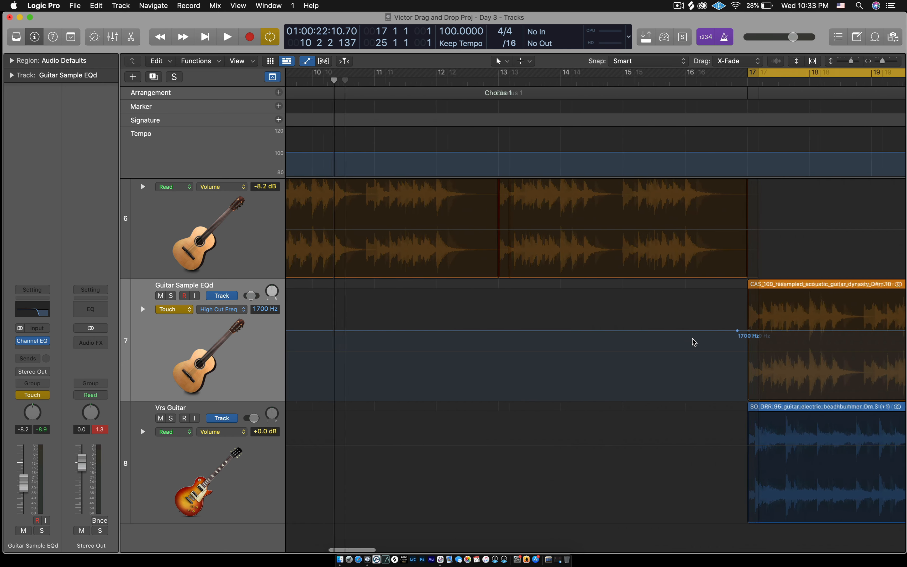
pyautogui.scroll(-5, 692, 345)
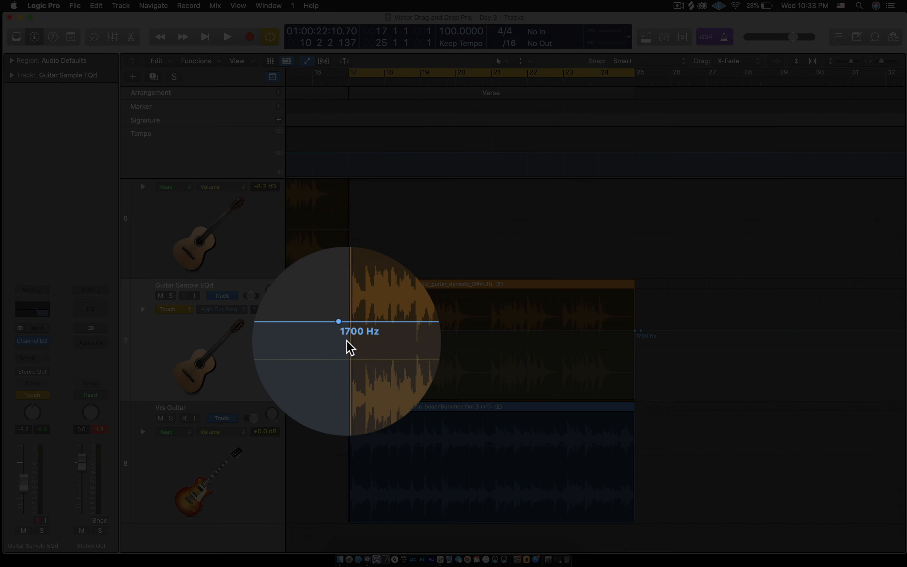
pyautogui.press('space')
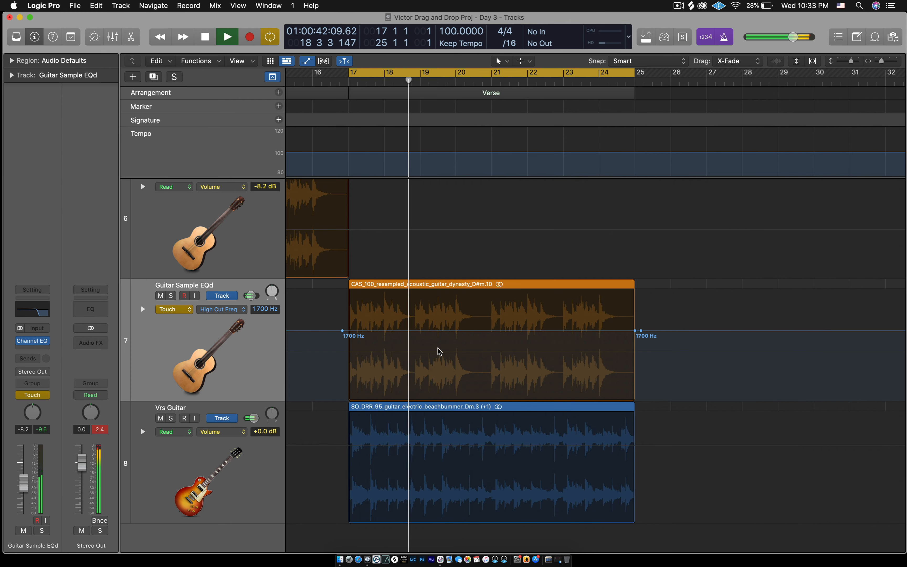
pyautogui.press('space')
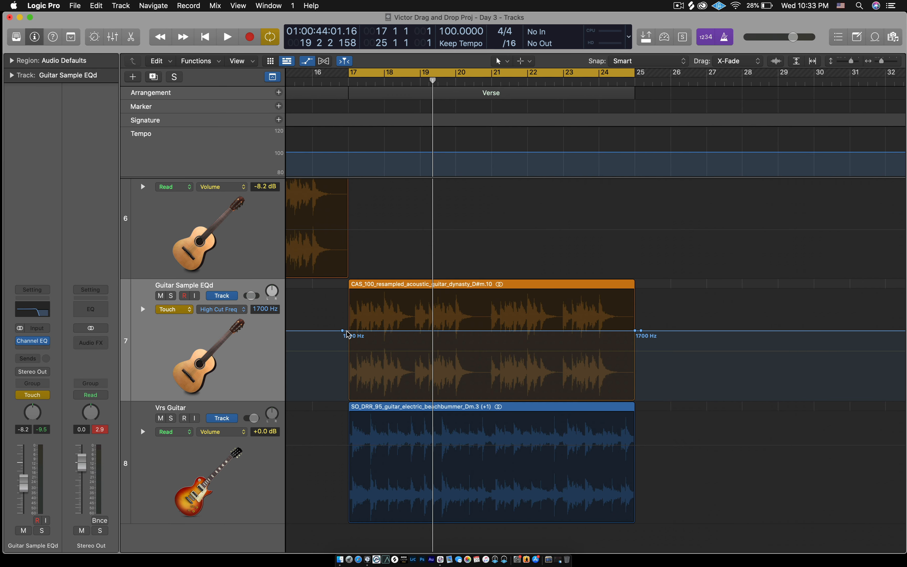
# Step: Add a second 1700 Hz high cut automation point right at the start of the Verse region, at bar 17
pyautogui.hscroll(-1, 349, 334)
pyautogui.scroll(5, 349, 334)
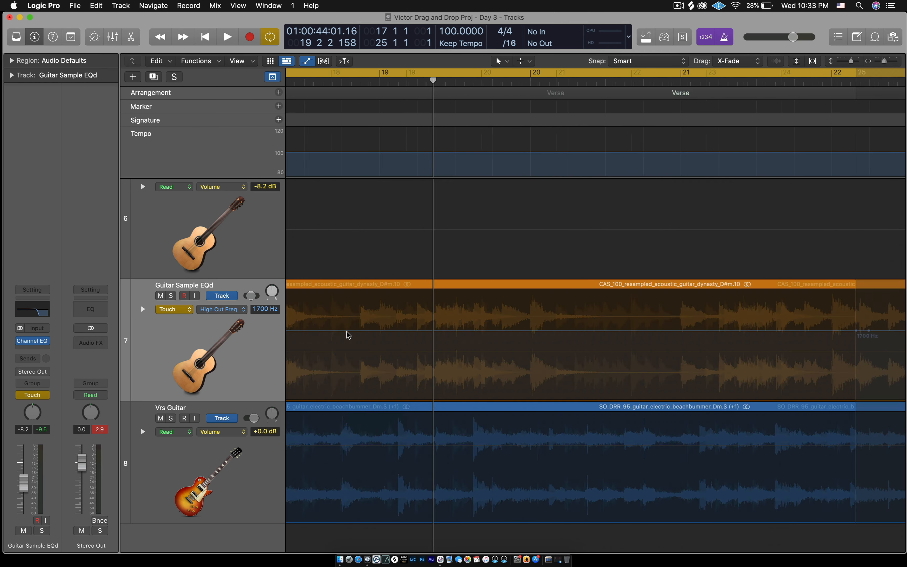
pyautogui.hscroll(-15, 348, 334)
pyautogui.hscroll(1, 348, 335)
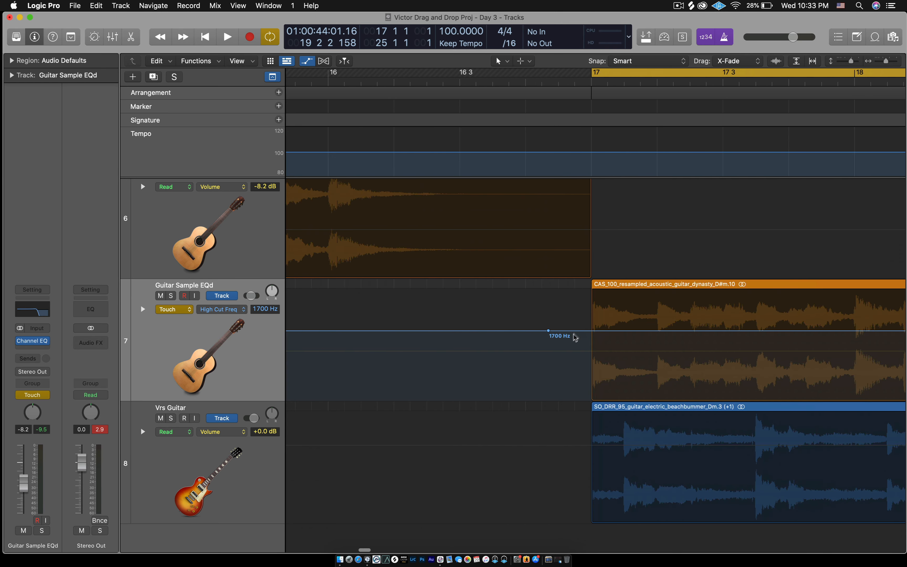
pyautogui.click(589, 332)
pyautogui.hscroll(1, 545, 344)
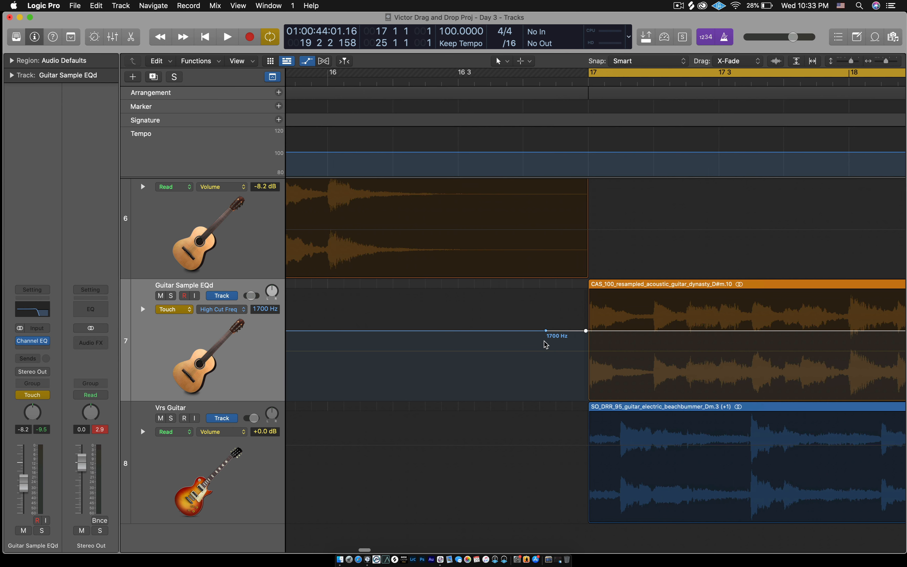
# Step: Lower the High Cut Frequency automation across the whole Verse region to 1000 Hz
pyautogui.scroll(-4, 545, 344)
pyautogui.hscroll(10, 545, 344)
pyautogui.hscroll(10, 545, 344)
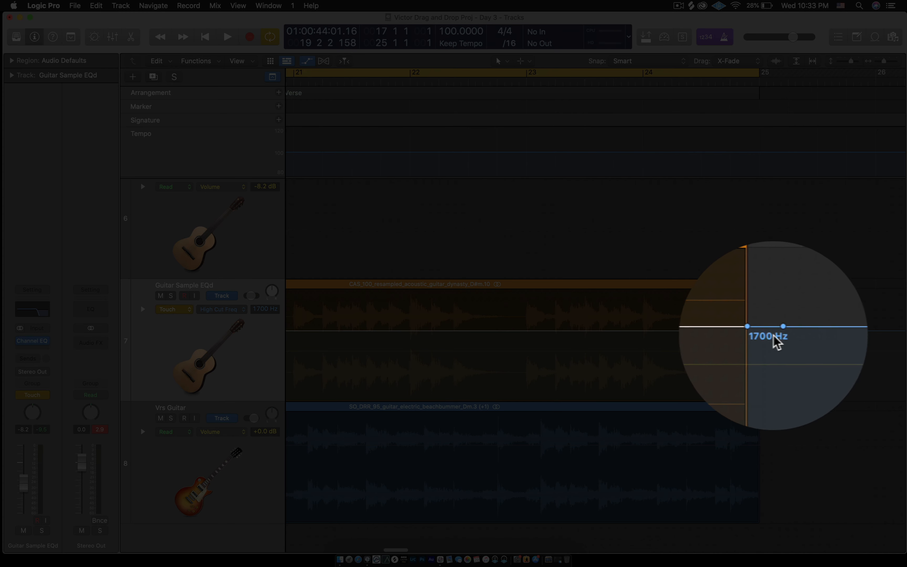
pyautogui.hscroll(-3, 650, 350)
pyautogui.hscroll(-2, 650, 350)
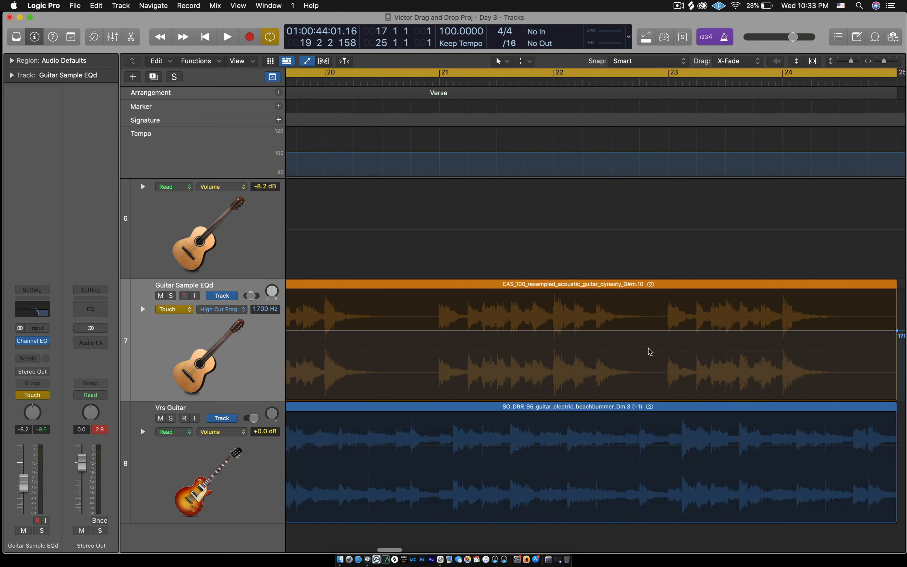
pyautogui.press('super+Left')
pyautogui.press('super+Left')
pyautogui.press('super+Left')
pyautogui.hscroll(-3, 651, 349)
pyautogui.hscroll(-3, 528, 343)
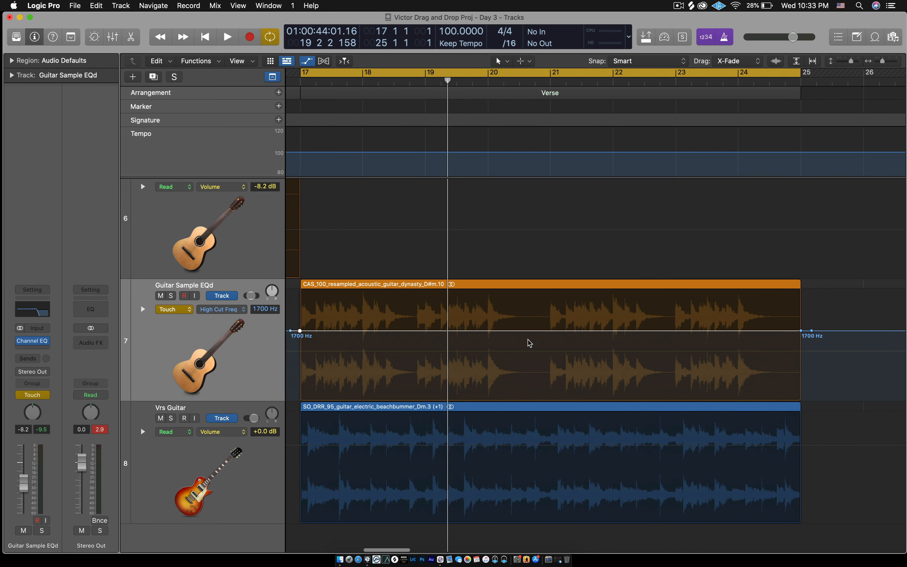
pyautogui.moveTo(530, 337); pyautogui.dragTo(530, 340)
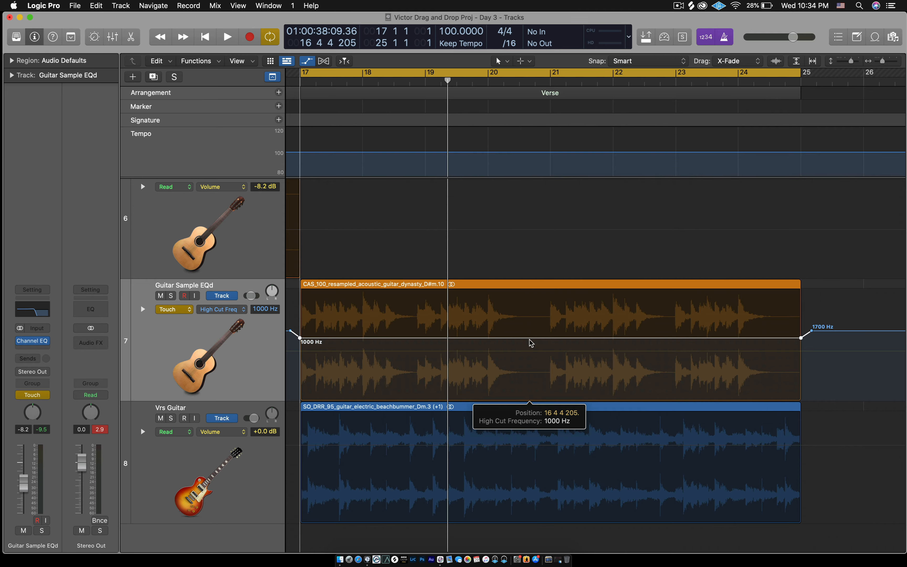
# Step: Switch the EQ'd guitar track to volume automation, add a point before the Verse and lower the level across it to -11.1 dB
pyautogui.hscroll(-5, 529, 339)
pyautogui.scroll(-4, 529, 339)
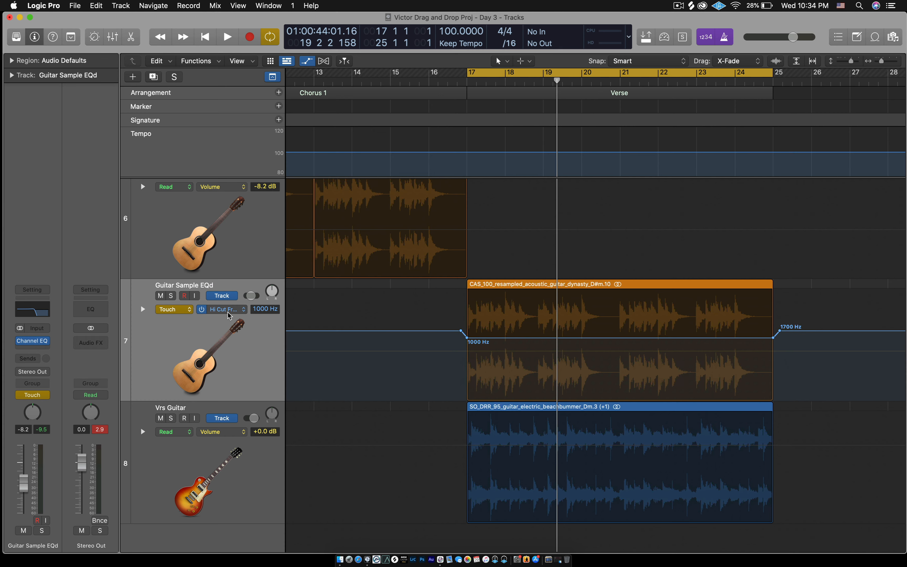
pyautogui.click(228, 312)
pyautogui.click(234, 300)
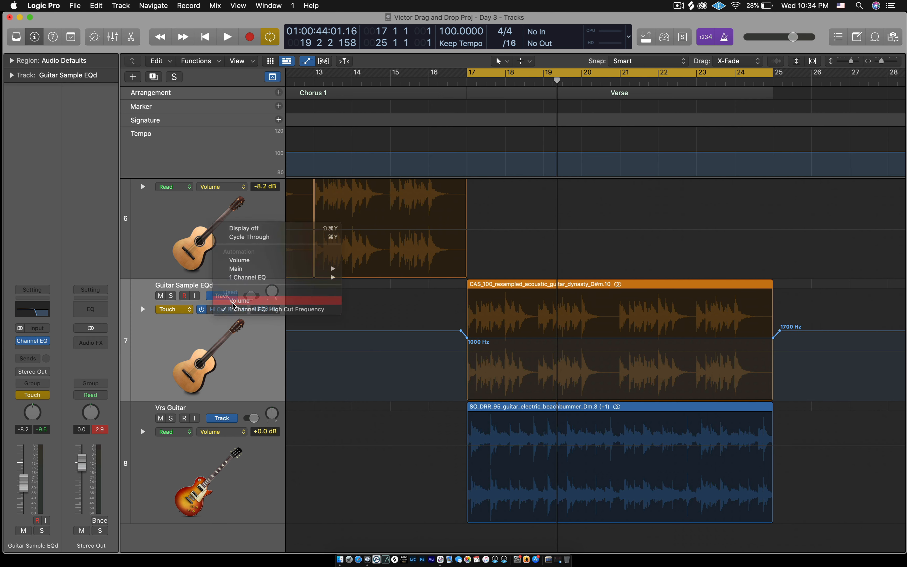
pyautogui.click(461, 352)
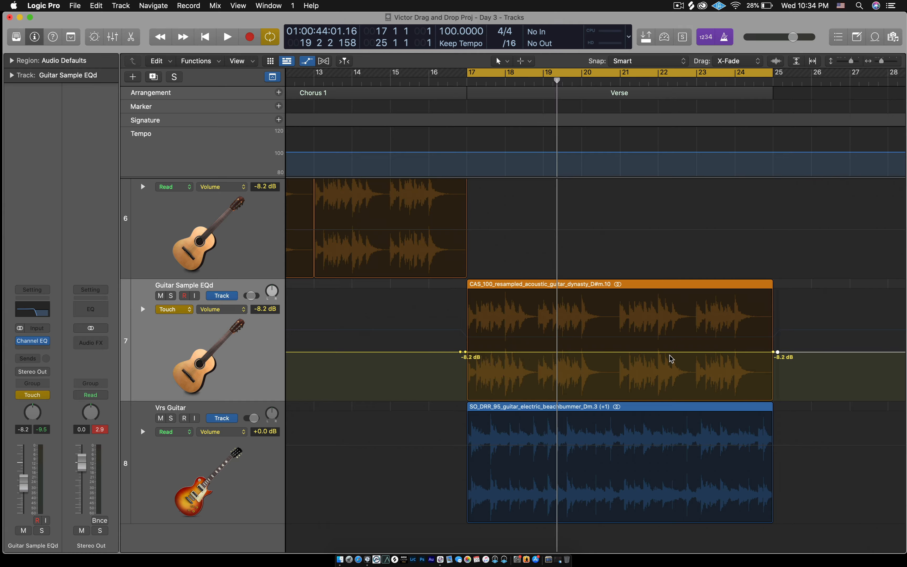
pyautogui.moveTo(670, 352); pyautogui.dragTo(672, 363)
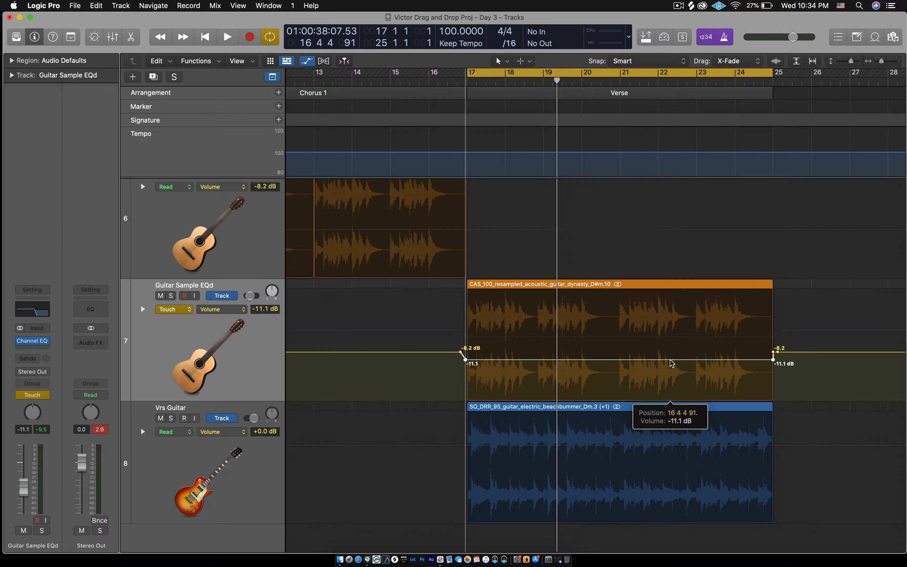
pyautogui.scroll(-10, 581, 323)
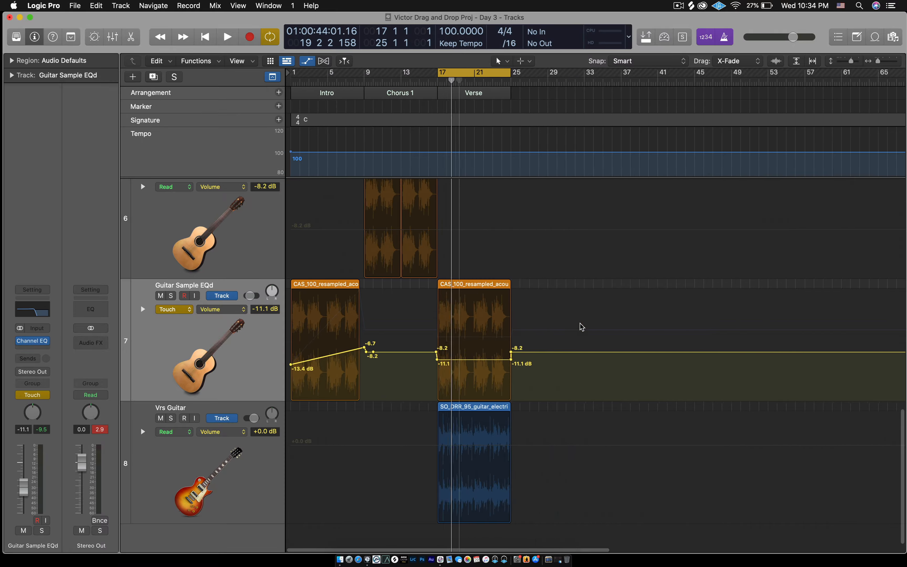